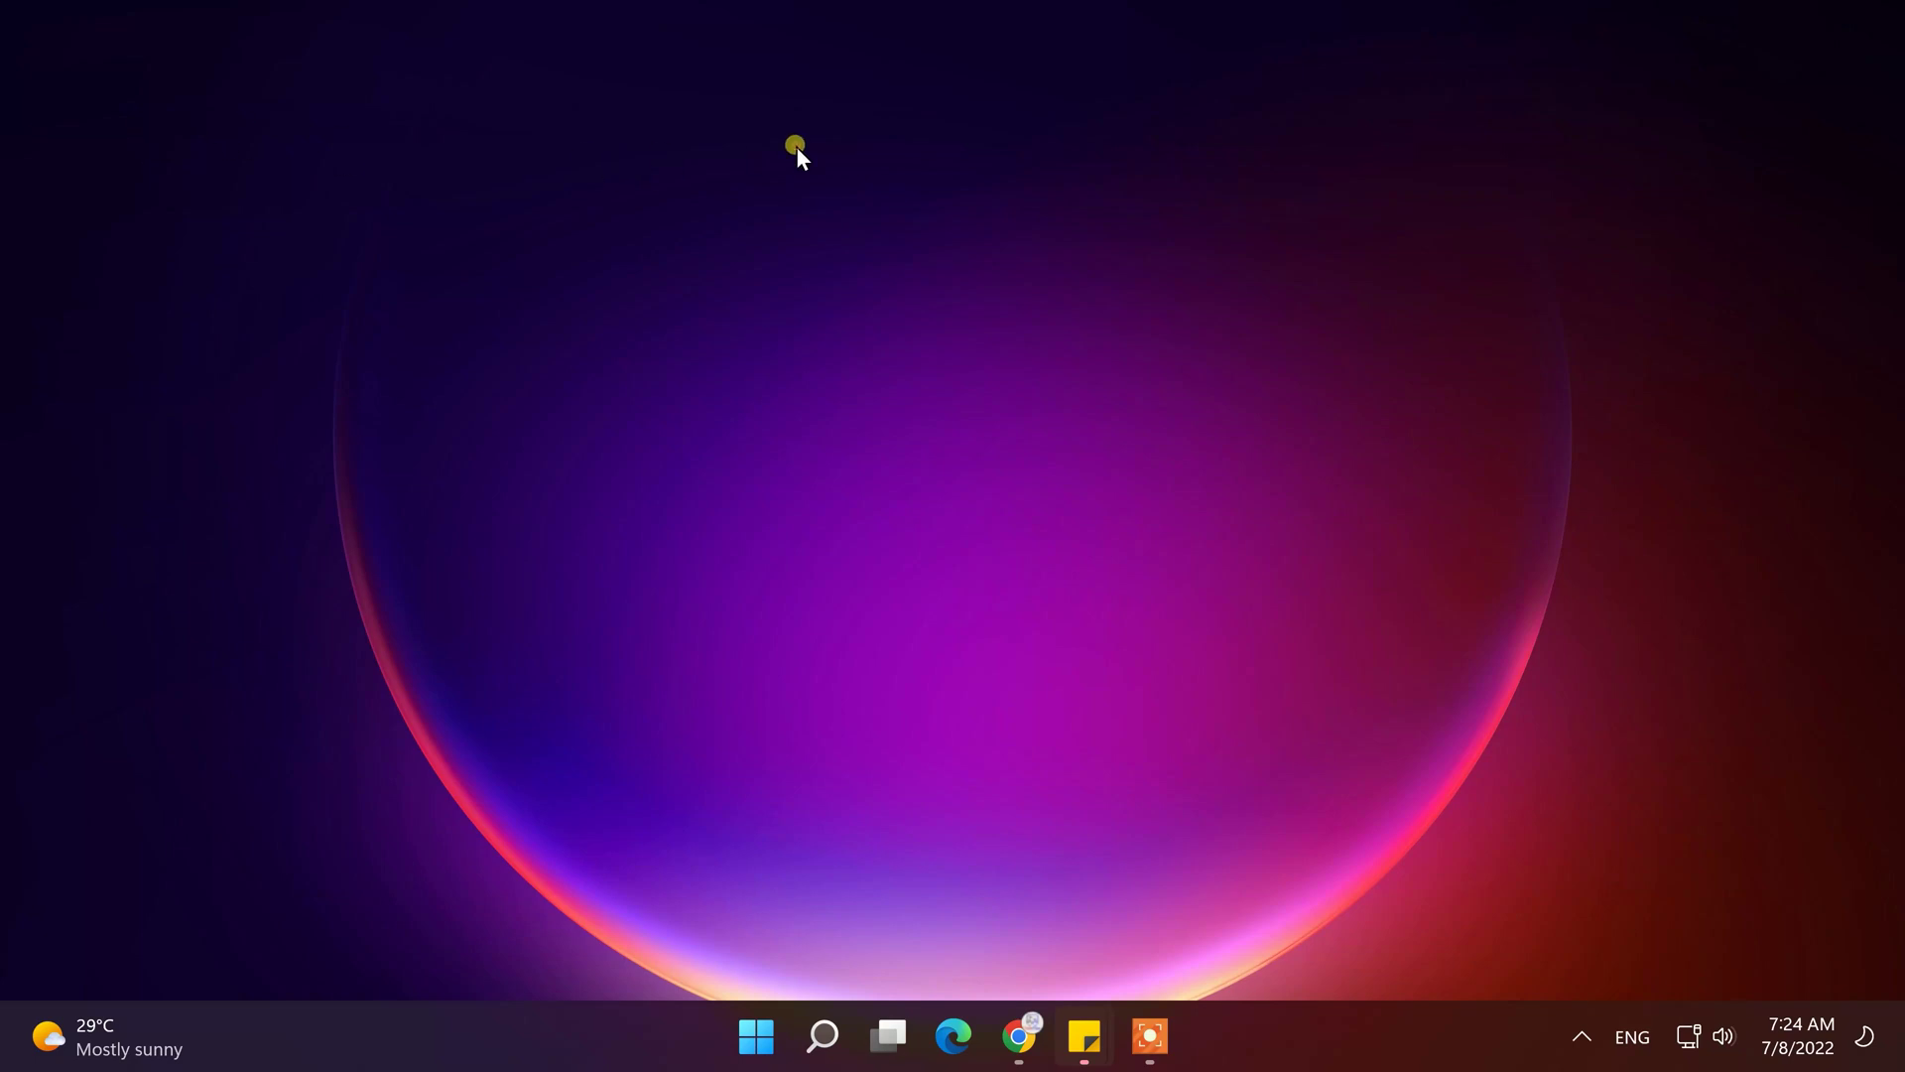
Step: Refresh the desktop three times from its right-click menu
{"action": "right_click", "coordinate": [797, 146]}
{"action": "left_click", "coordinate": [891, 259]}
{"action": "right_click", "coordinate": [890, 258]}
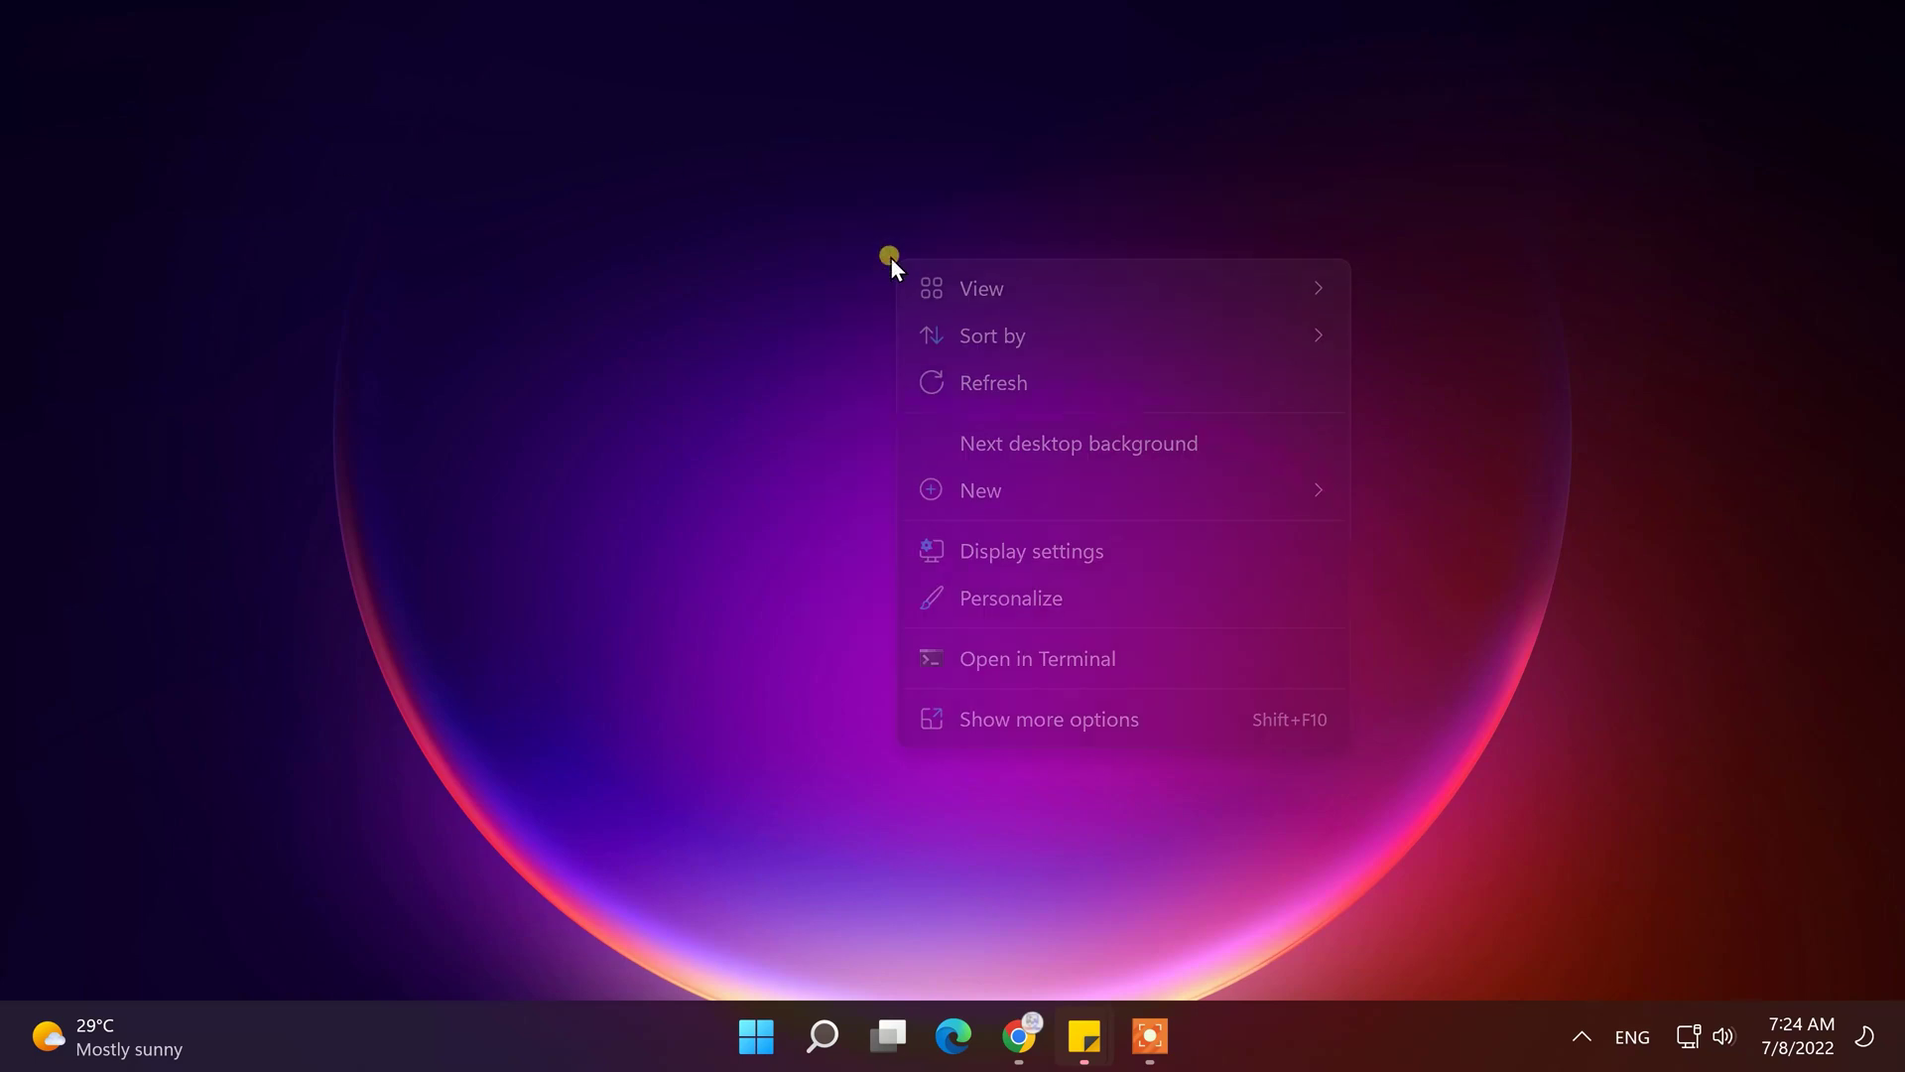
{"action": "left_click", "coordinate": [952, 375]}
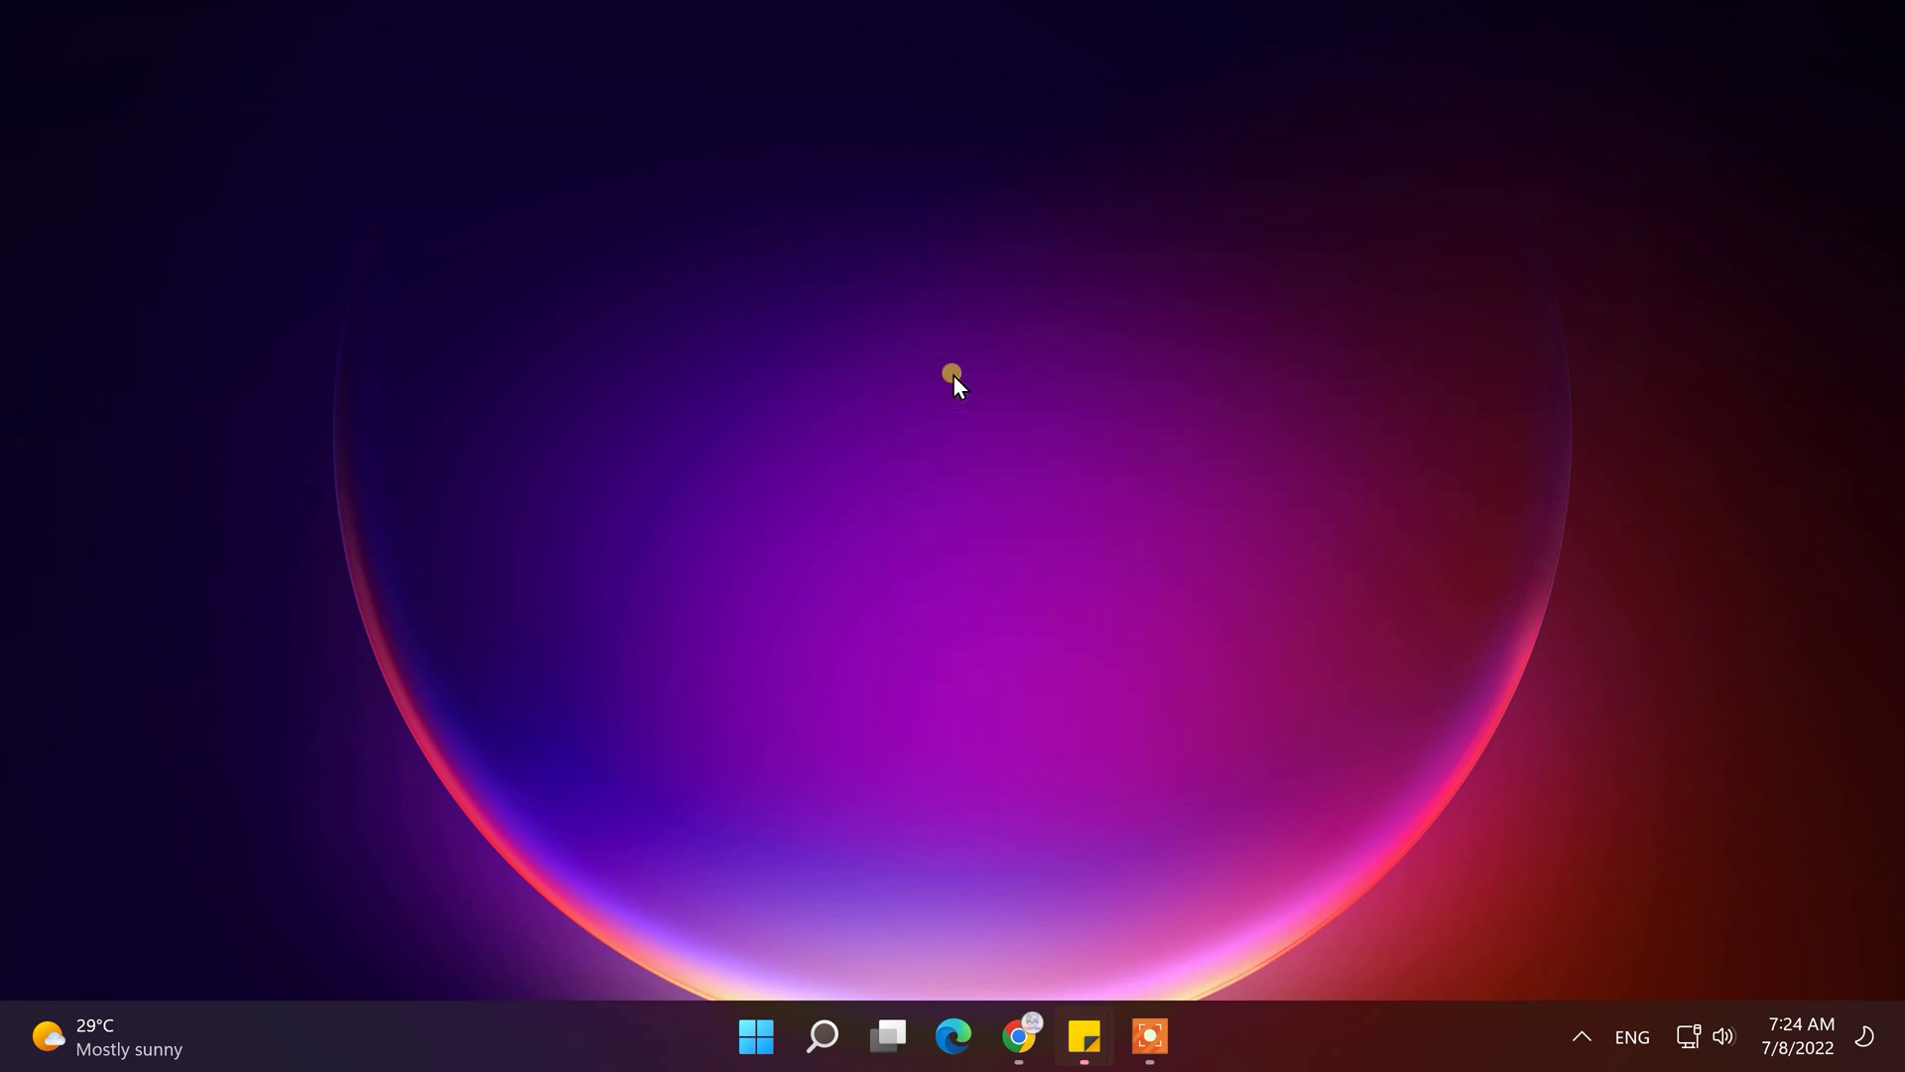
{"action": "right_click", "coordinate": [904, 264]}
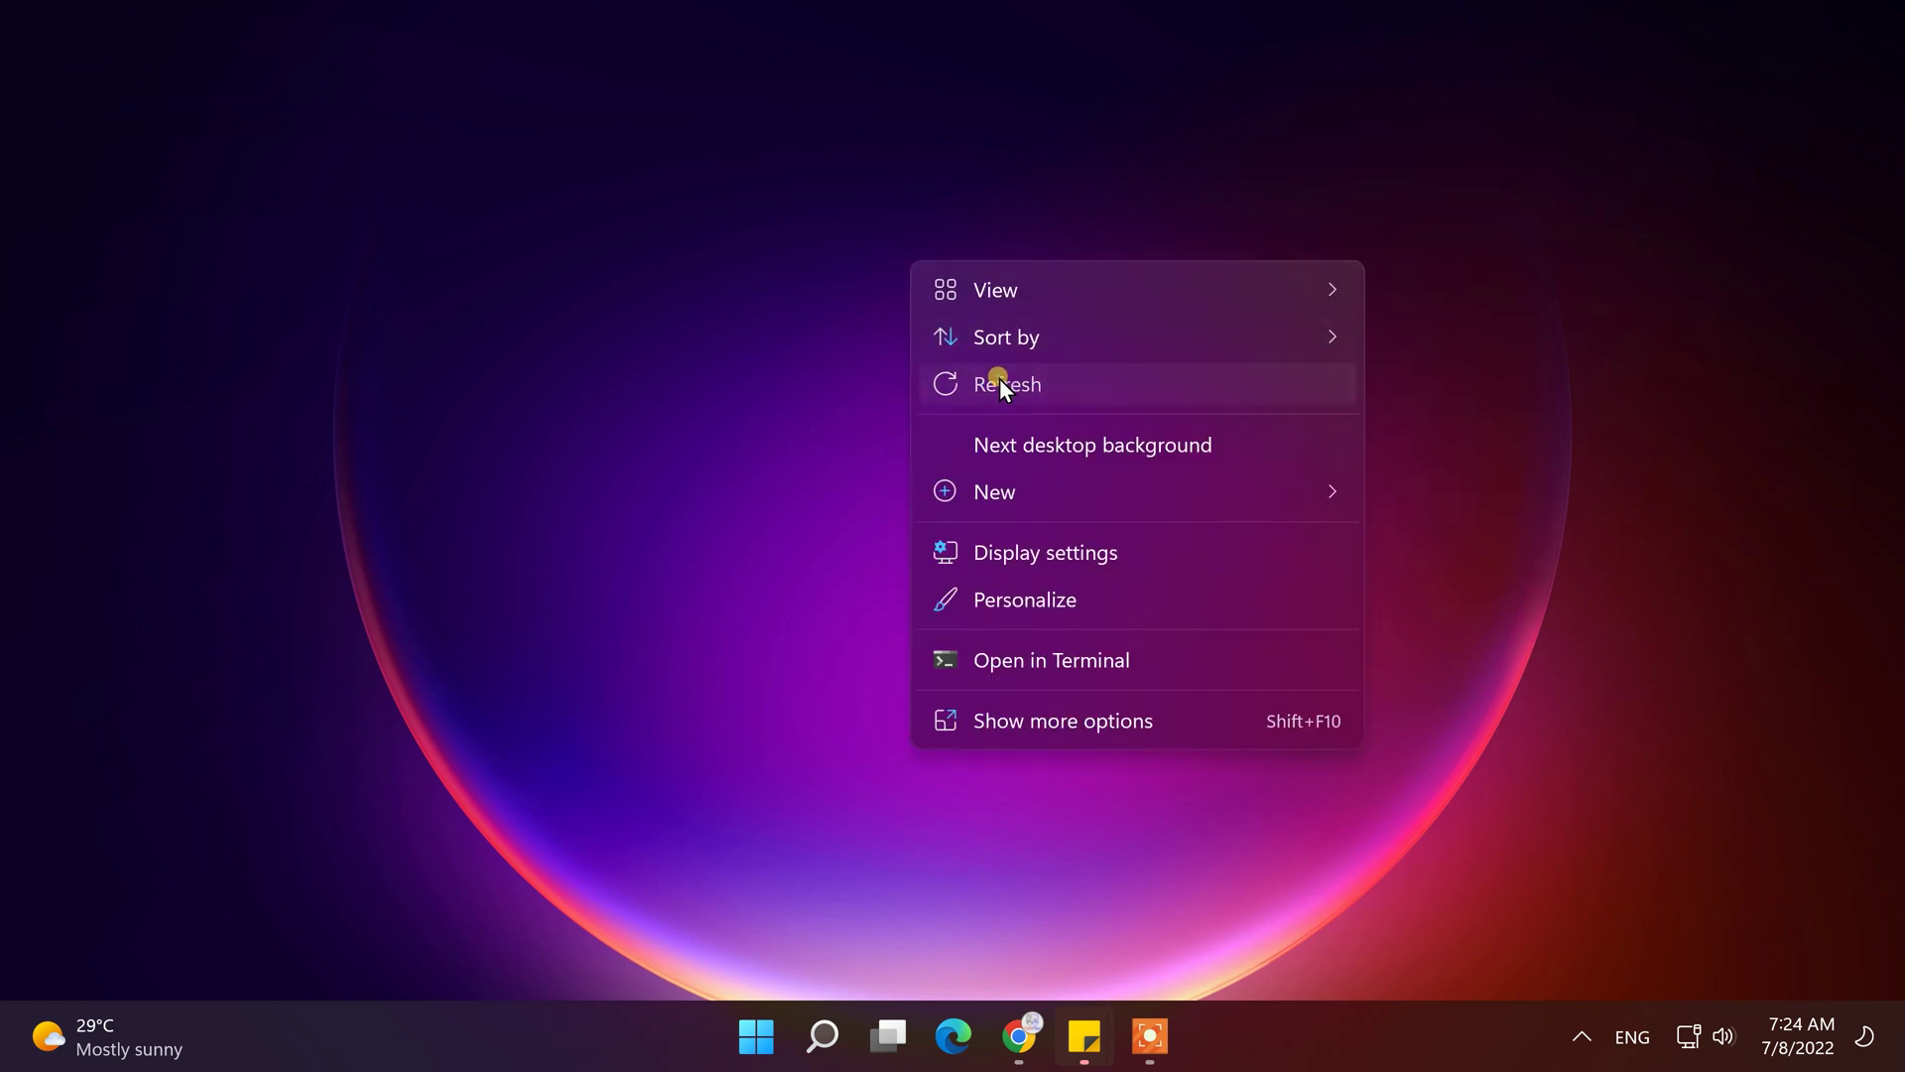
{"action": "left_click", "coordinate": [998, 378]}
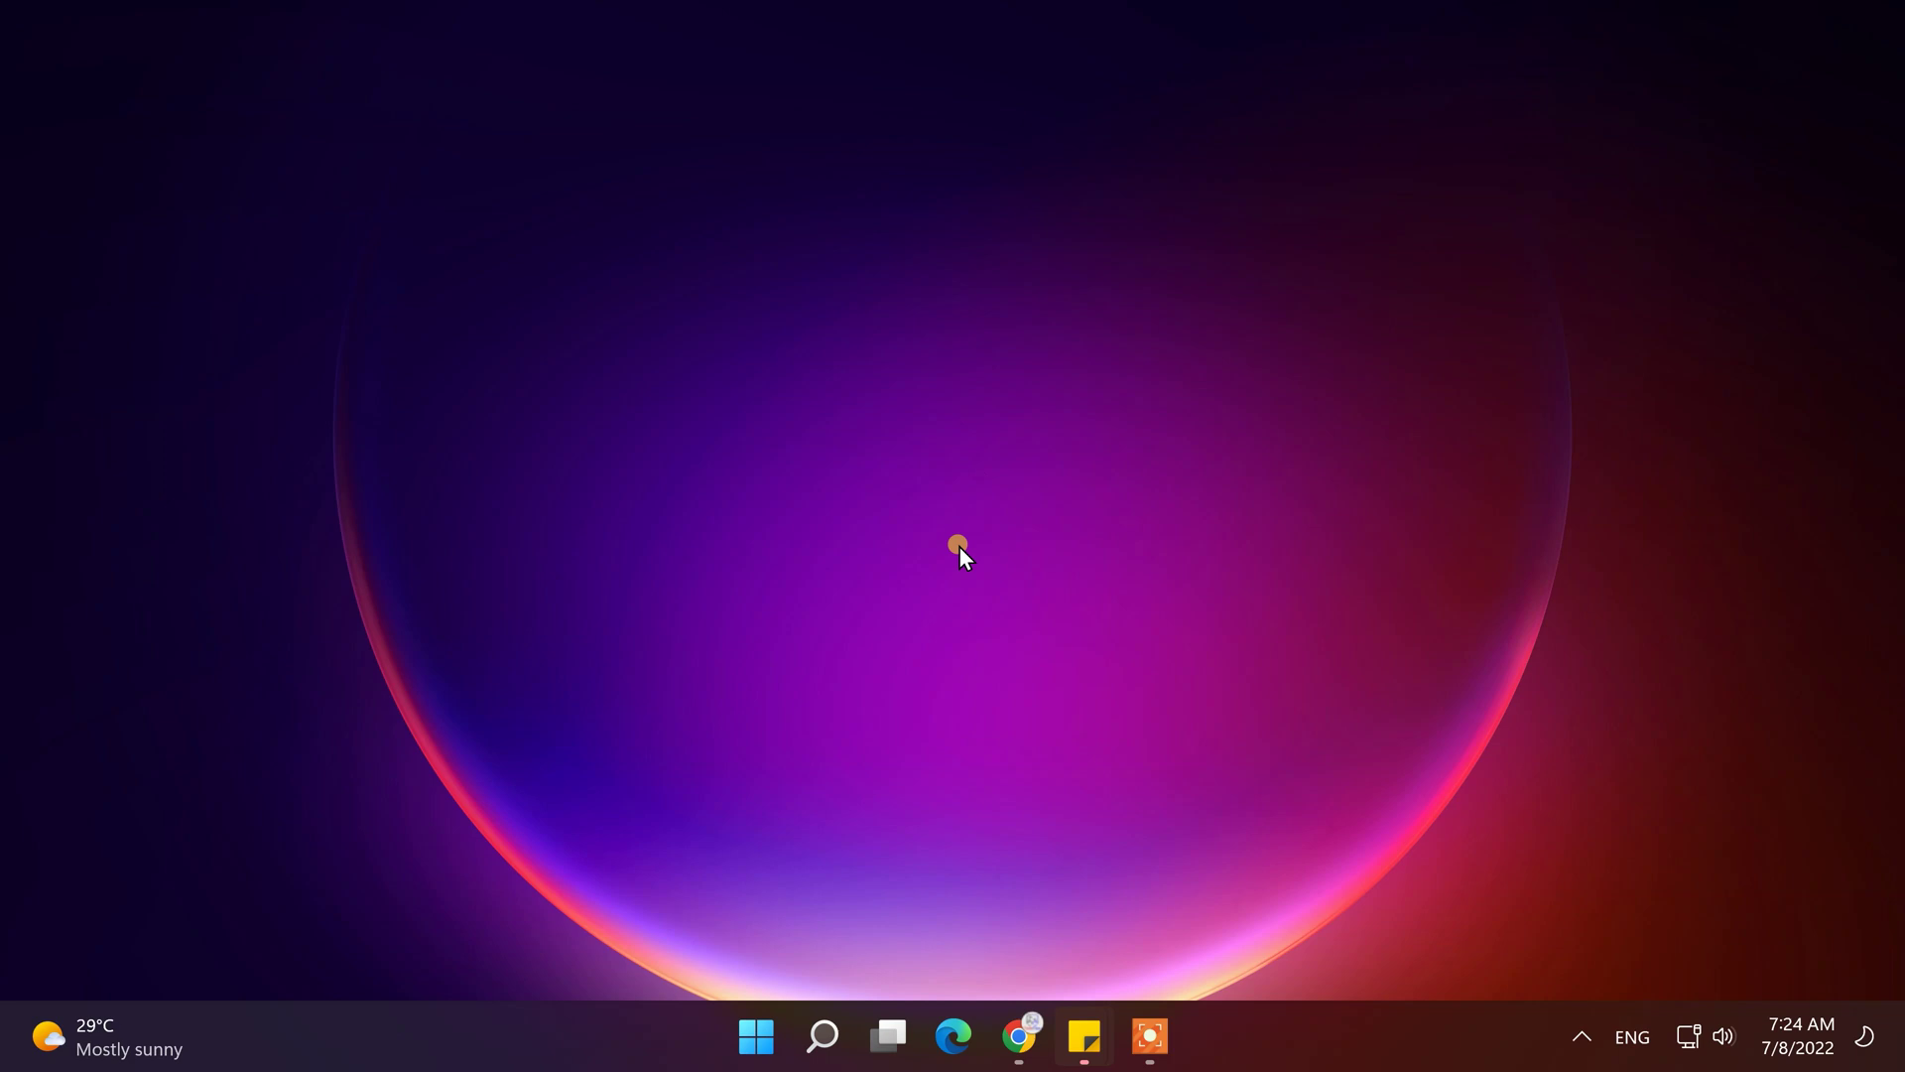
Step: Switch to the second Chrome window and go to the Unity website by searching 'unity'
{"action": "mouse_move", "coordinate": [1018, 1036]}
{"action": "left_click", "coordinate": [1059, 947]}
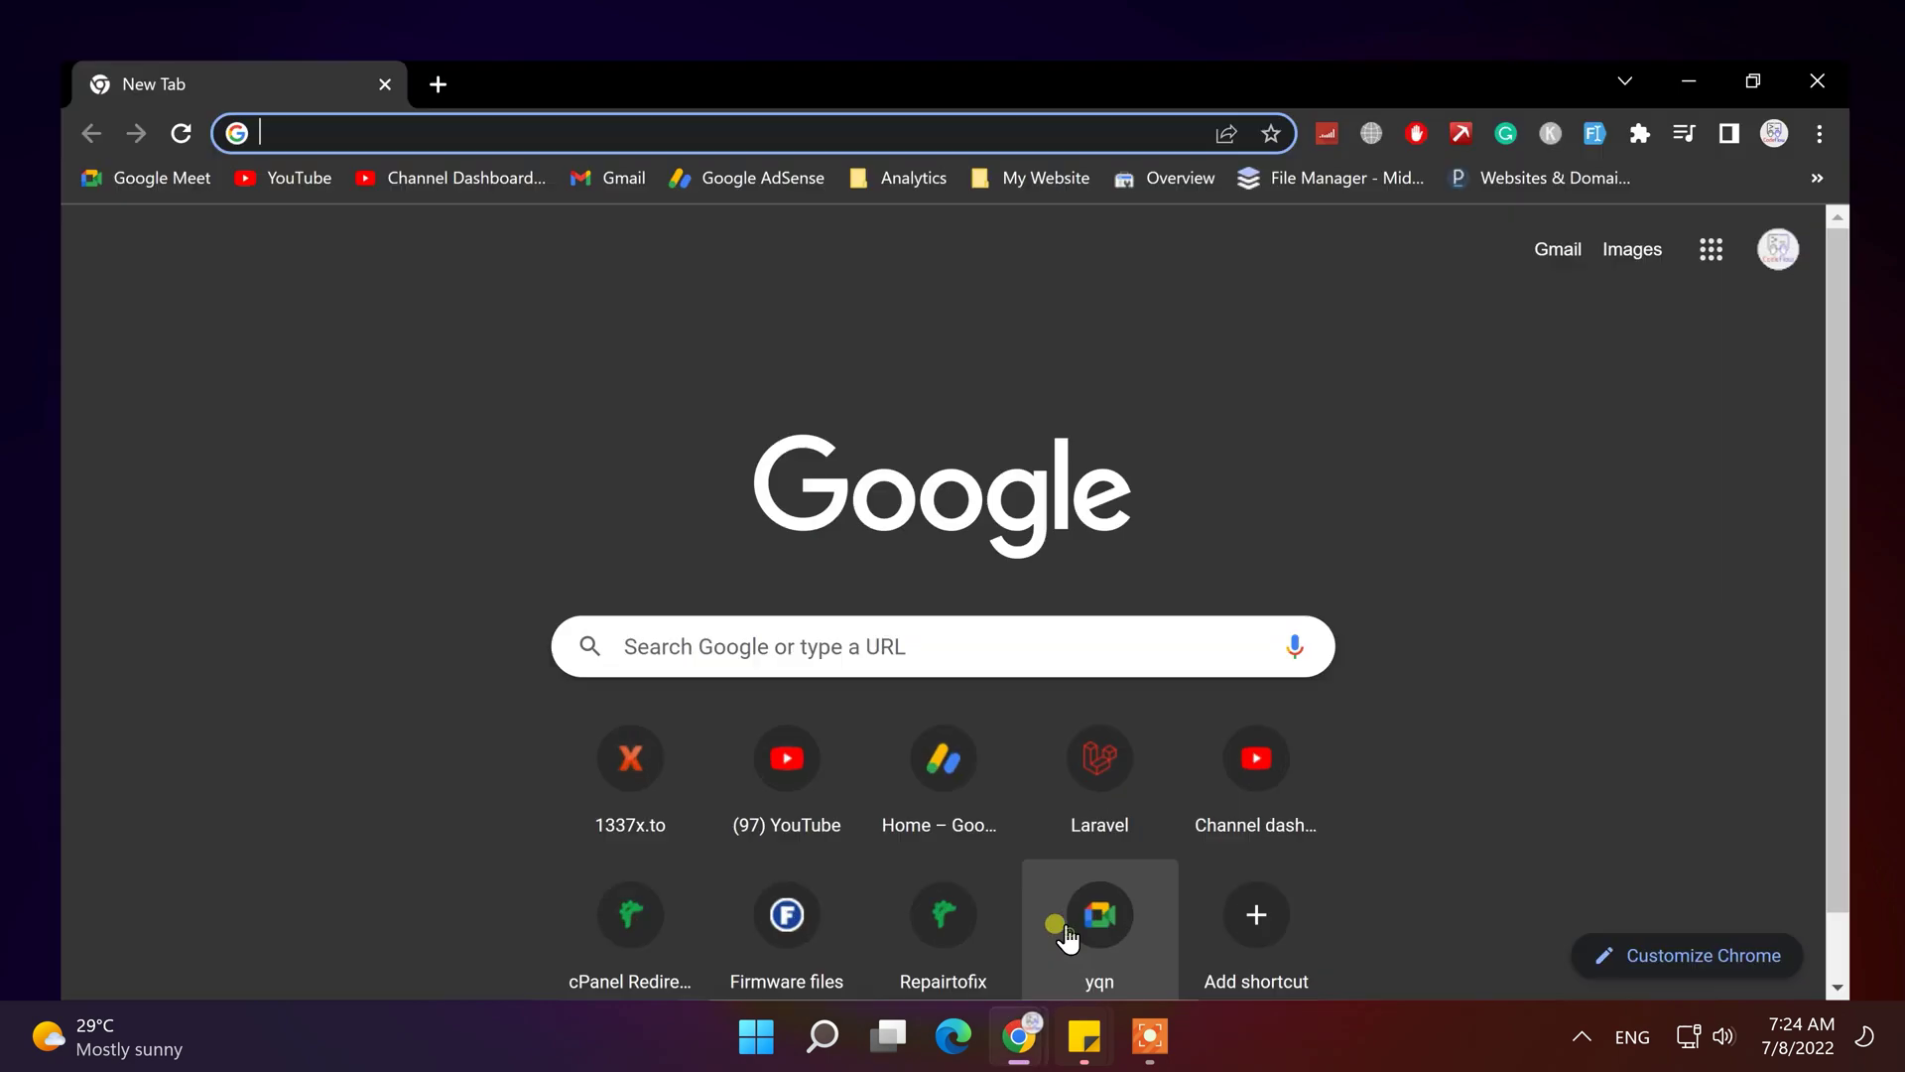
{"action": "type", "text": "u"}
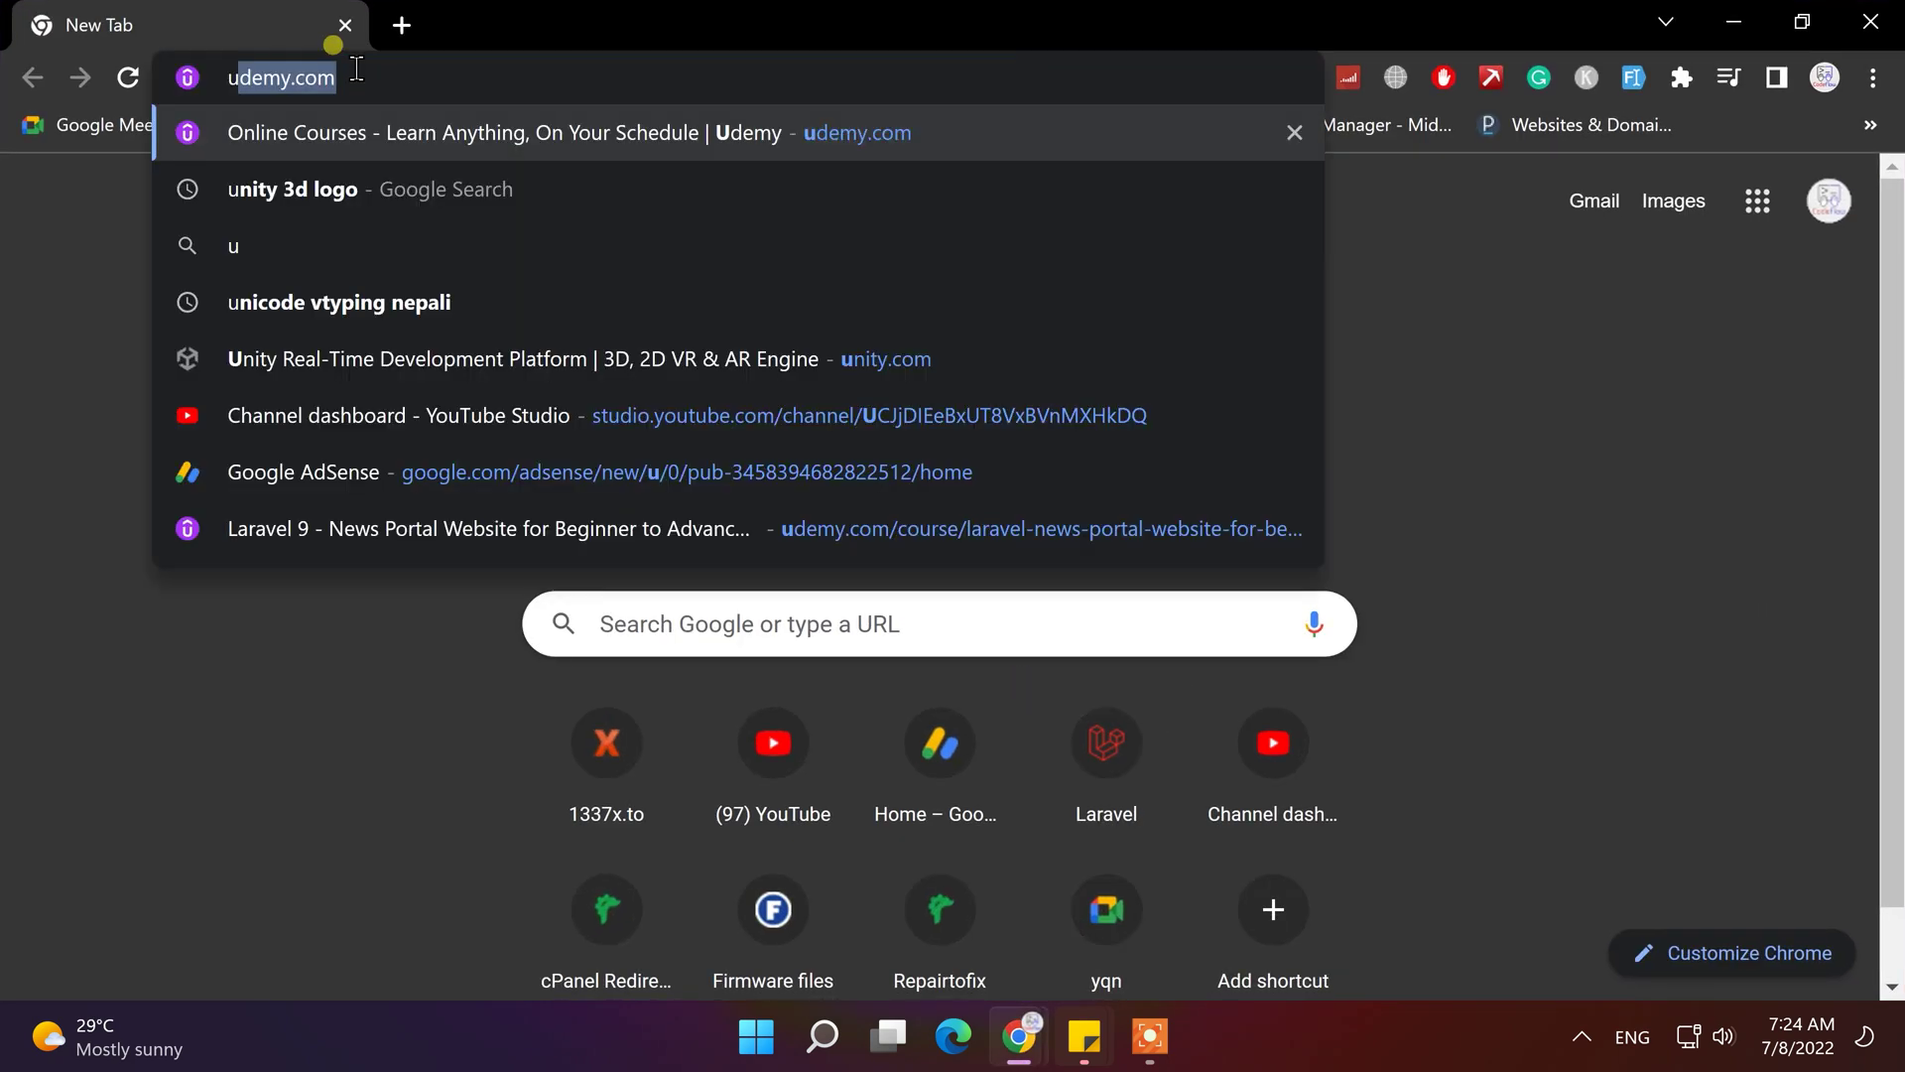
{"action": "type", "text": "nity"}
{"action": "key", "text": "Return"}
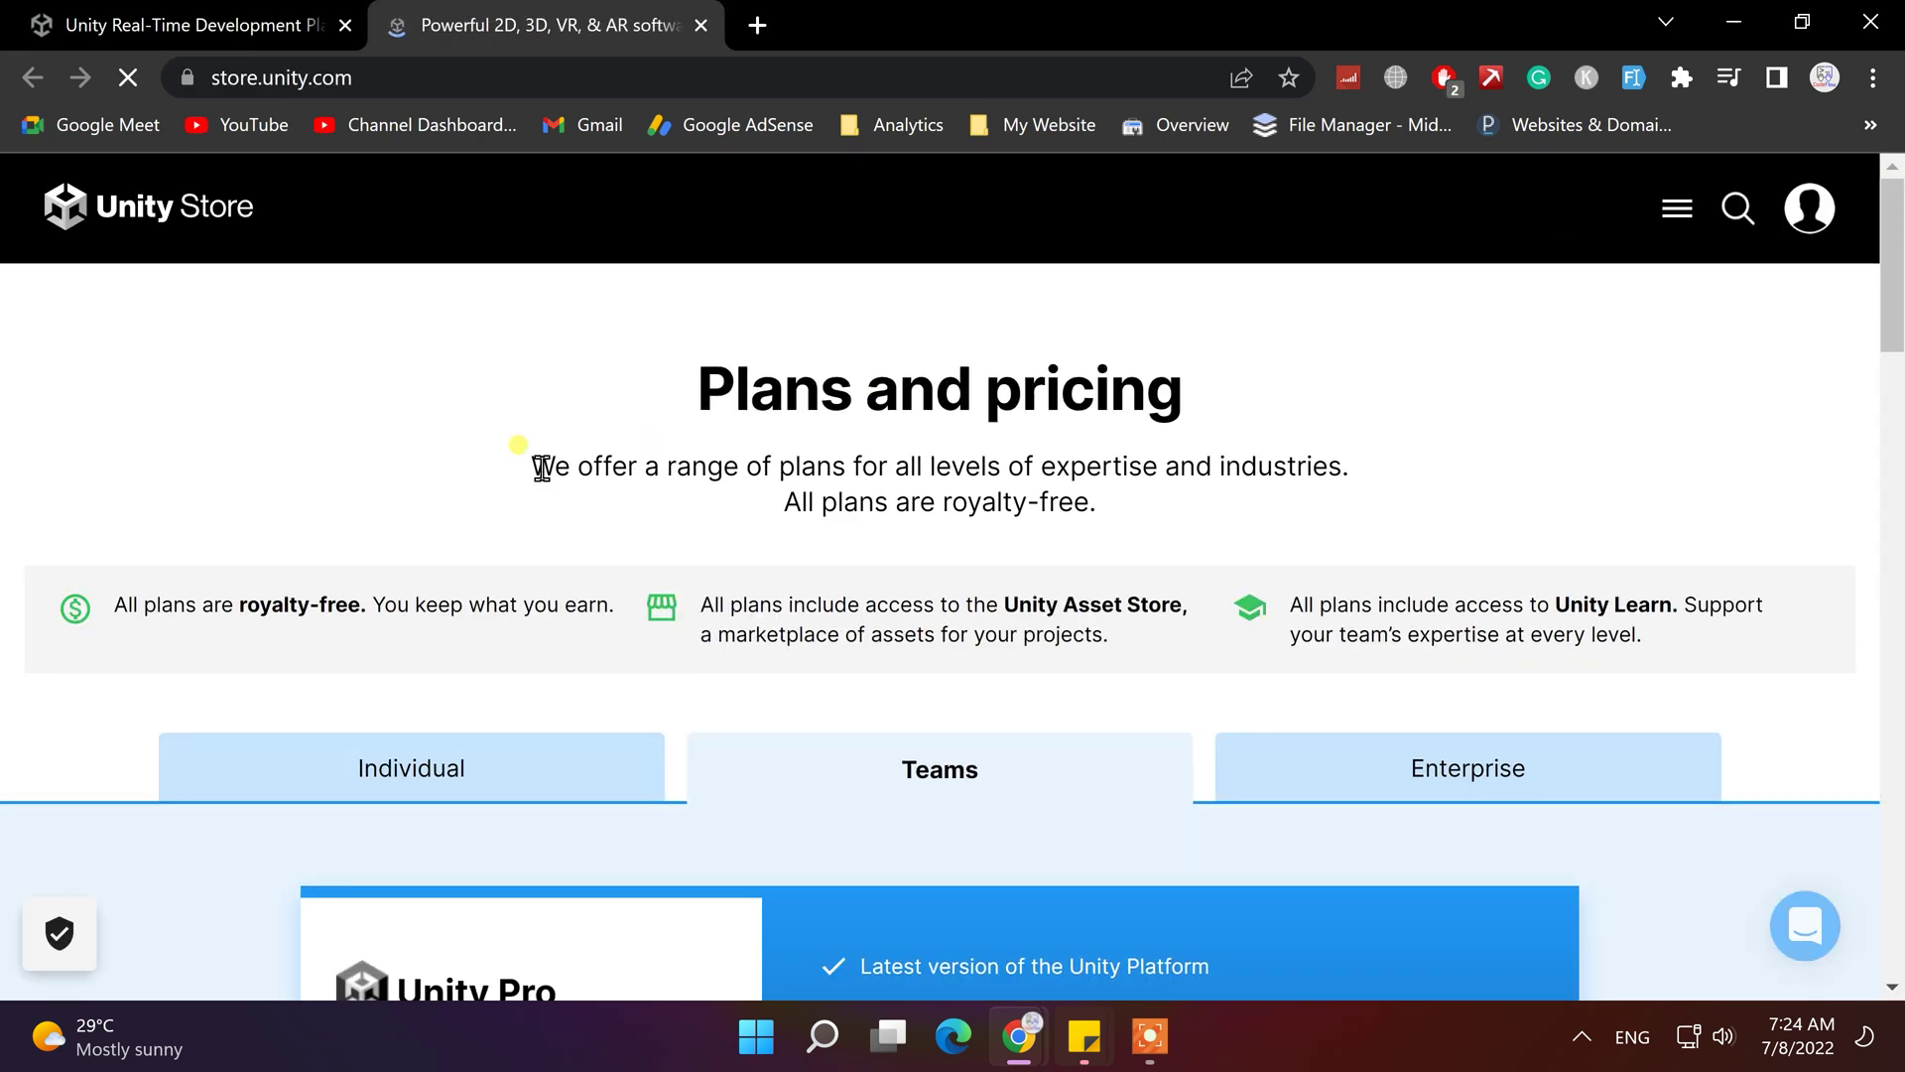
Step: Scroll down the pricing page and show the plans for individuals
{"action": "scroll", "coordinate": [575, 488], "scroll_direction": "down", "scroll_amount": 1}
{"action": "scroll", "coordinate": [189, 488], "scroll_direction": "down", "scroll_amount": 1}
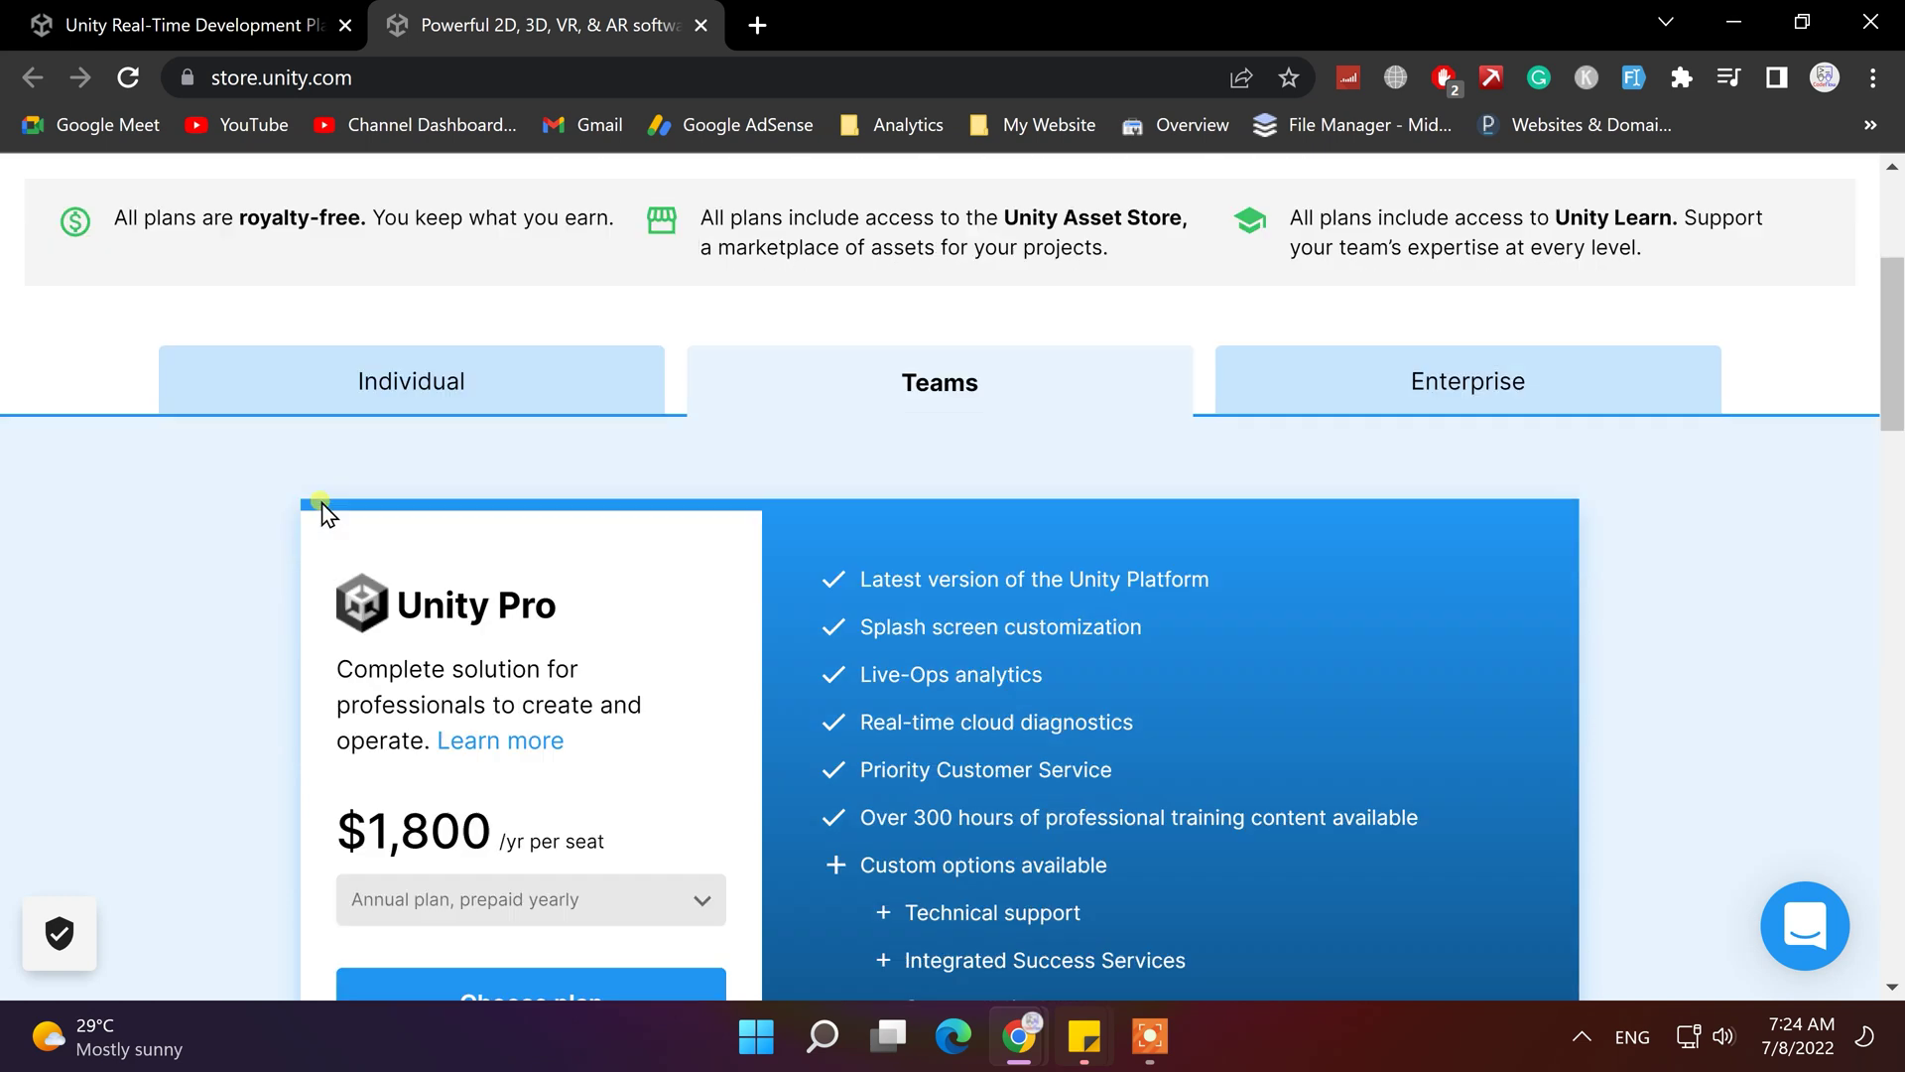
{"action": "left_click", "coordinate": [423, 477]}
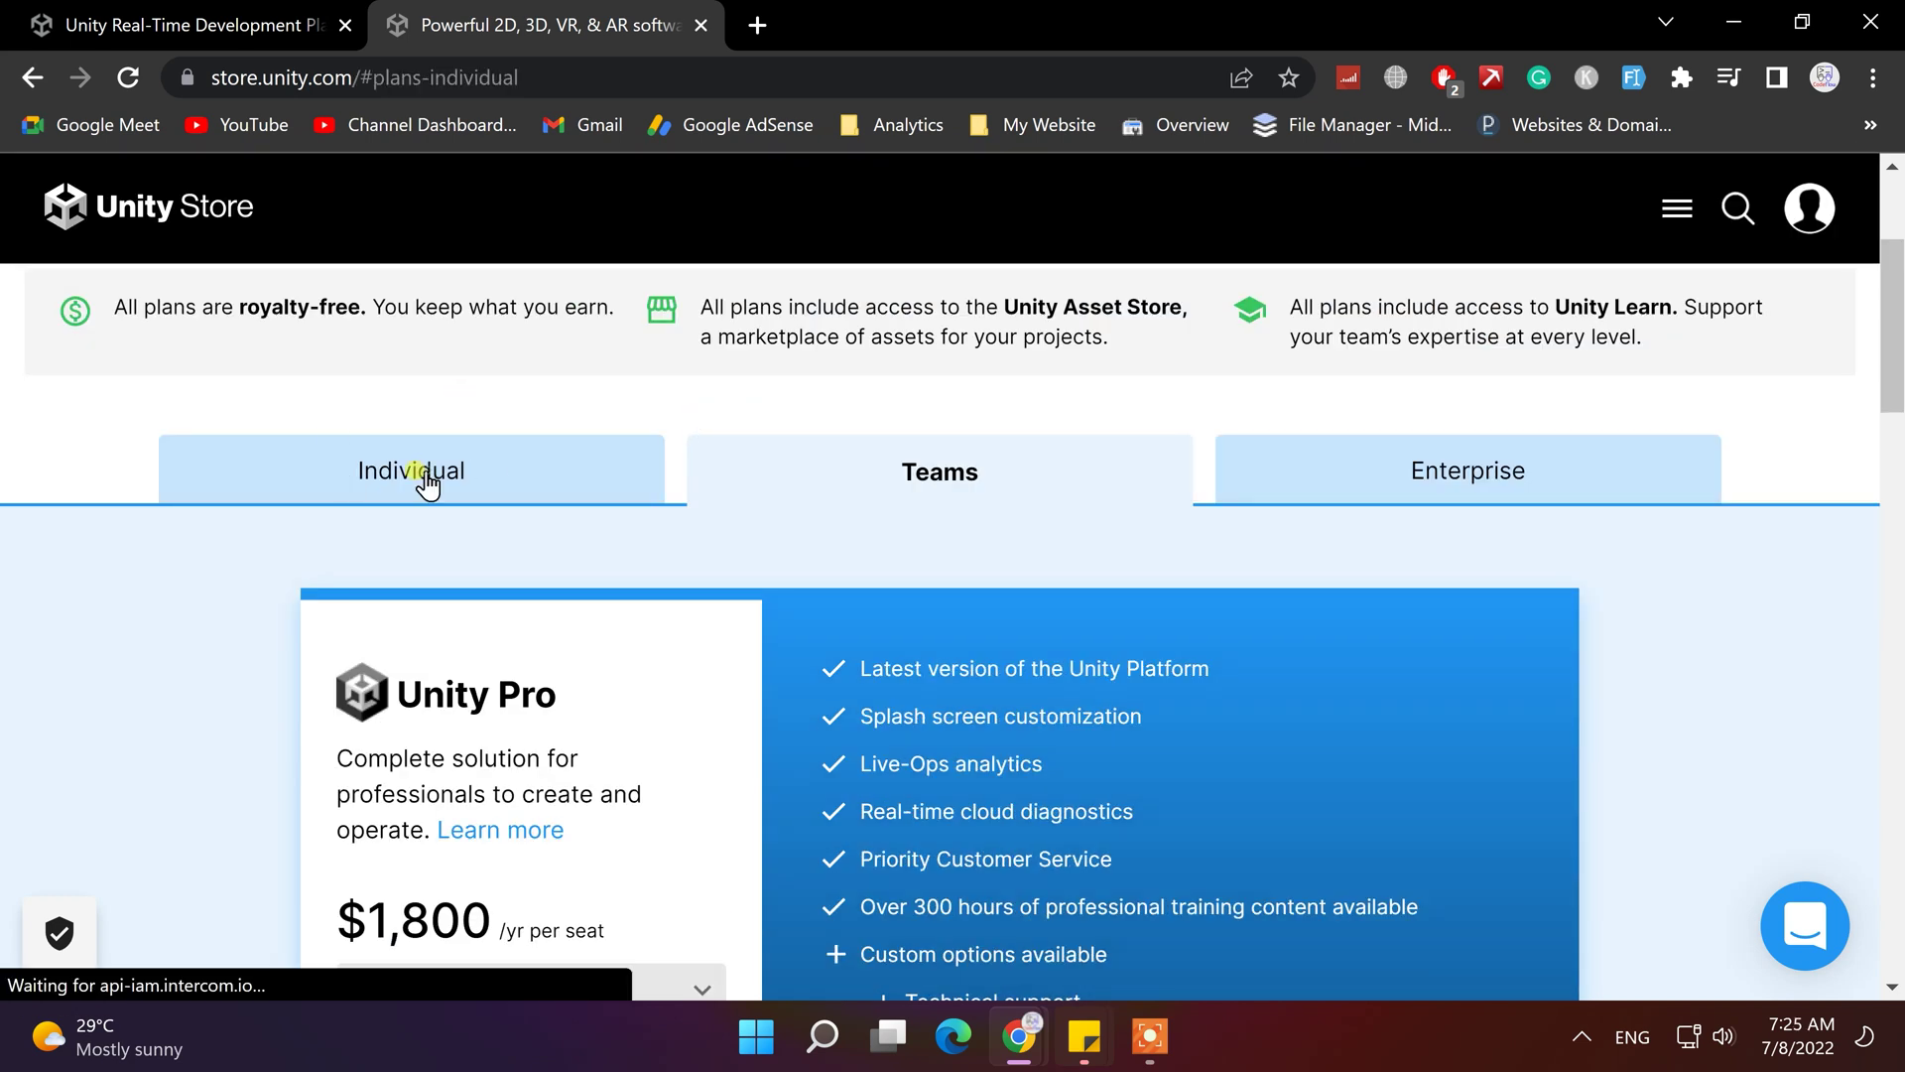
Step: Review the Student and Personal plans, highlighting and then clearing some plan text
{"action": "scroll", "coordinate": [427, 484], "scroll_direction": "down", "scroll_amount": 1}
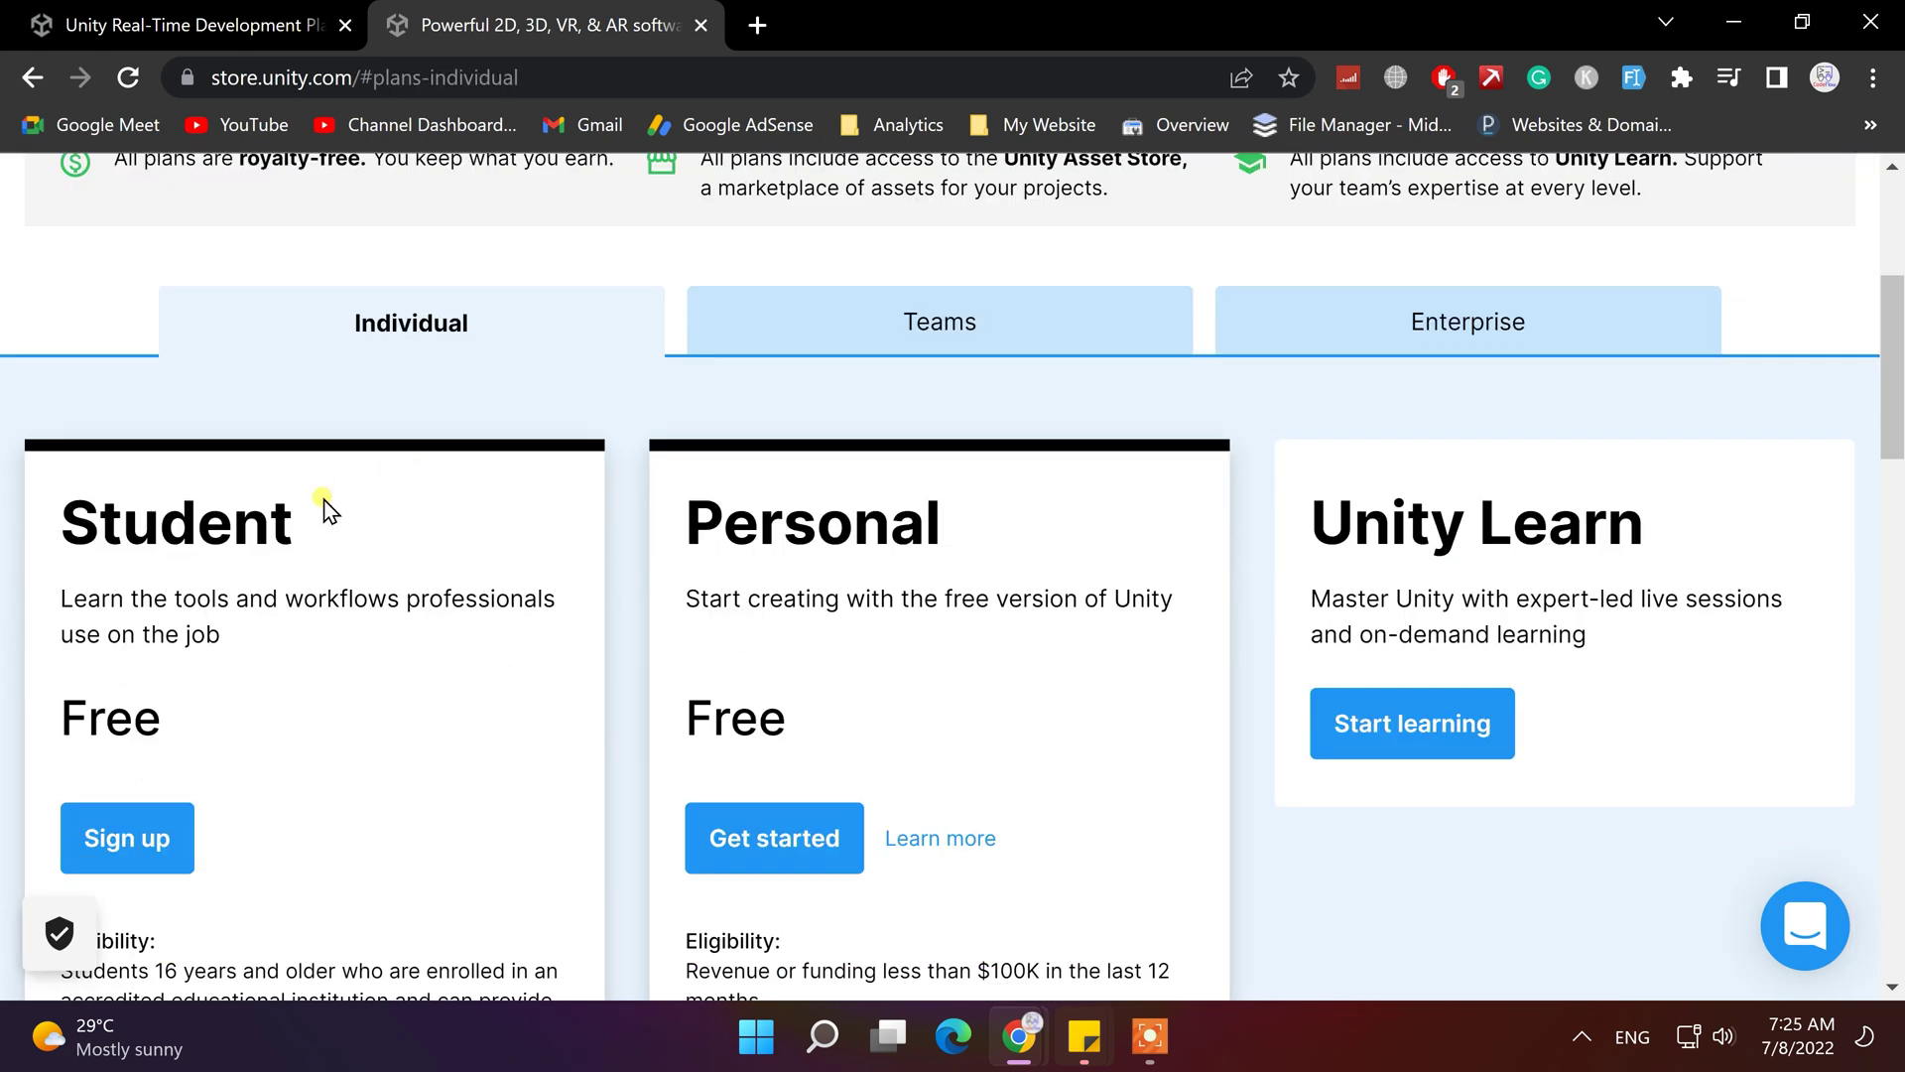
{"action": "left_click_drag", "start_coordinate": [324, 502], "coordinate": [117, 496]}
{"action": "scroll", "coordinate": [239, 555], "scroll_direction": "down", "scroll_amount": 3}
{"action": "scroll", "coordinate": [331, 808], "scroll_direction": "up", "scroll_amount": 3}
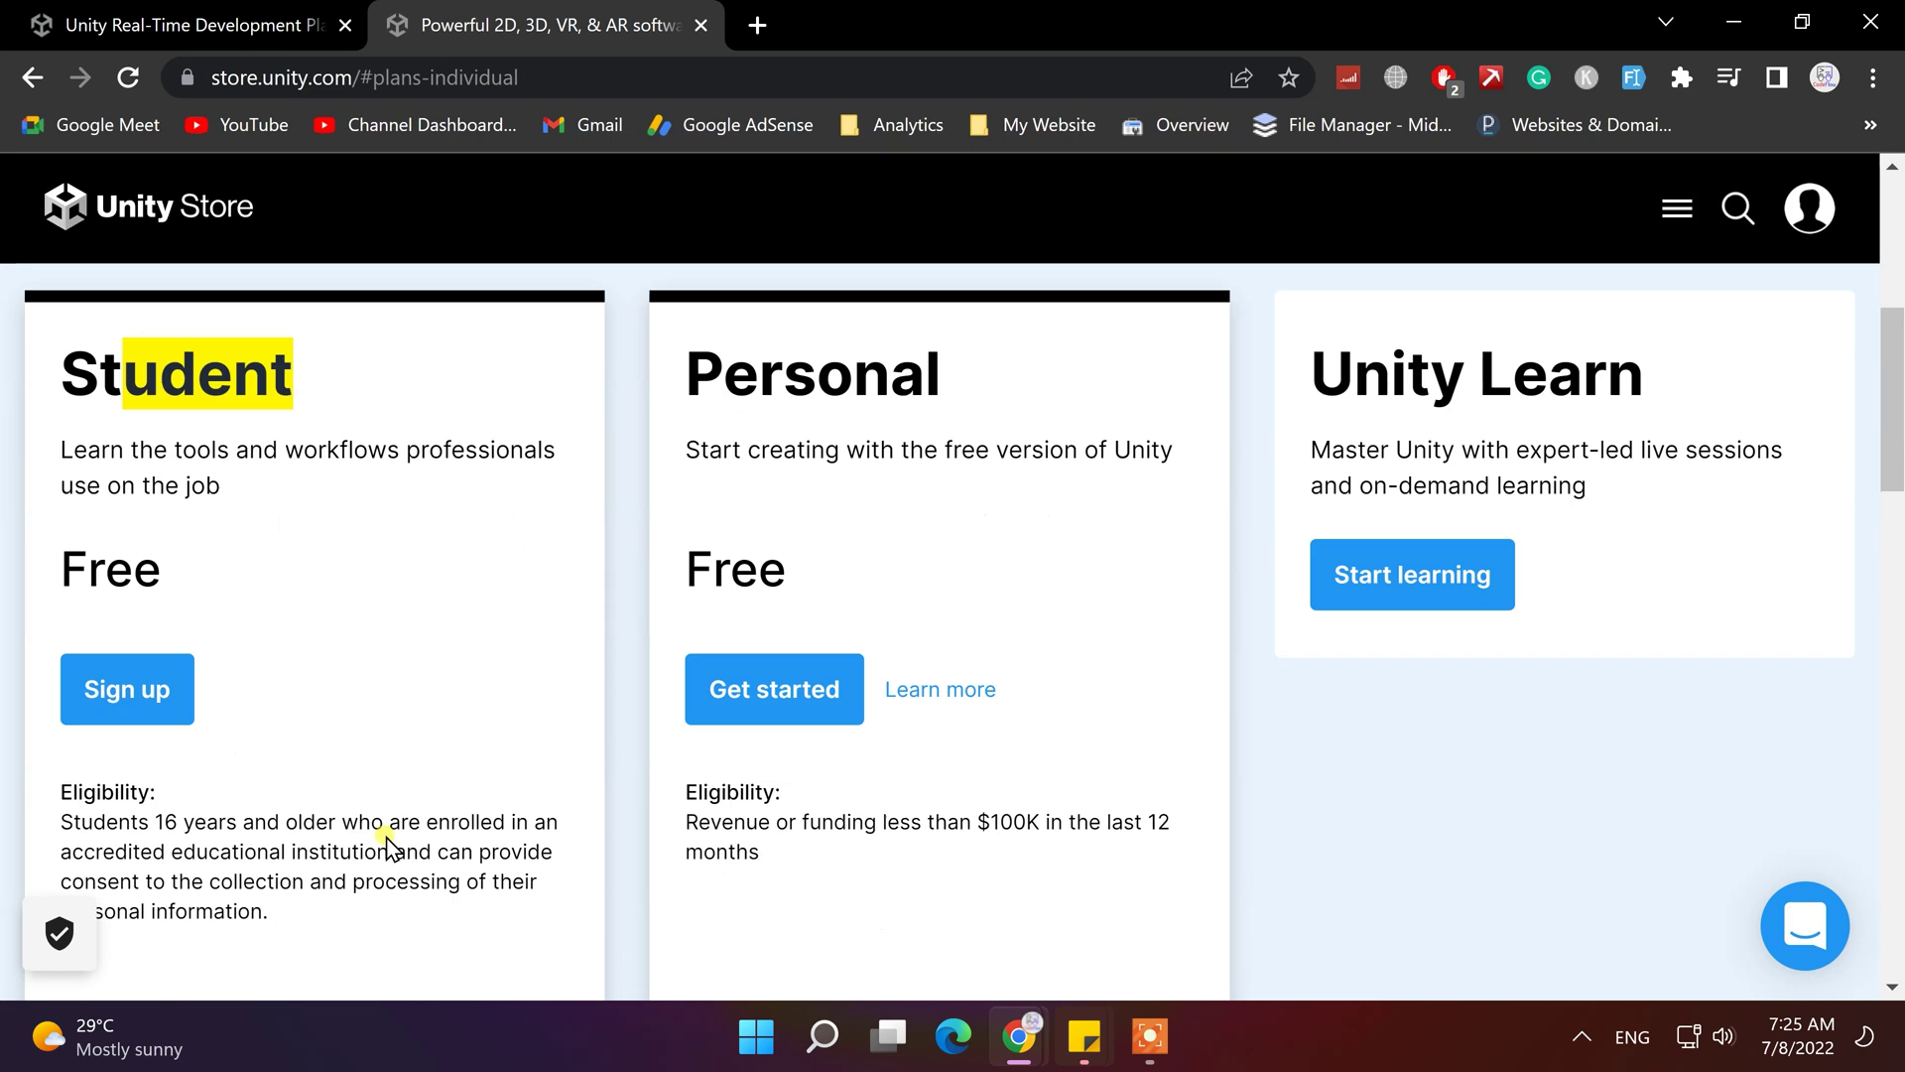
{"action": "left_click_drag", "start_coordinate": [720, 374], "coordinate": [925, 375]}
{"action": "left_click_drag", "start_coordinate": [843, 446], "coordinate": [961, 446]}
{"action": "scroll", "coordinate": [1085, 481], "scroll_direction": "down", "scroll_amount": 1}
{"action": "left_click_drag", "start_coordinate": [785, 420], "coordinate": [704, 441]}
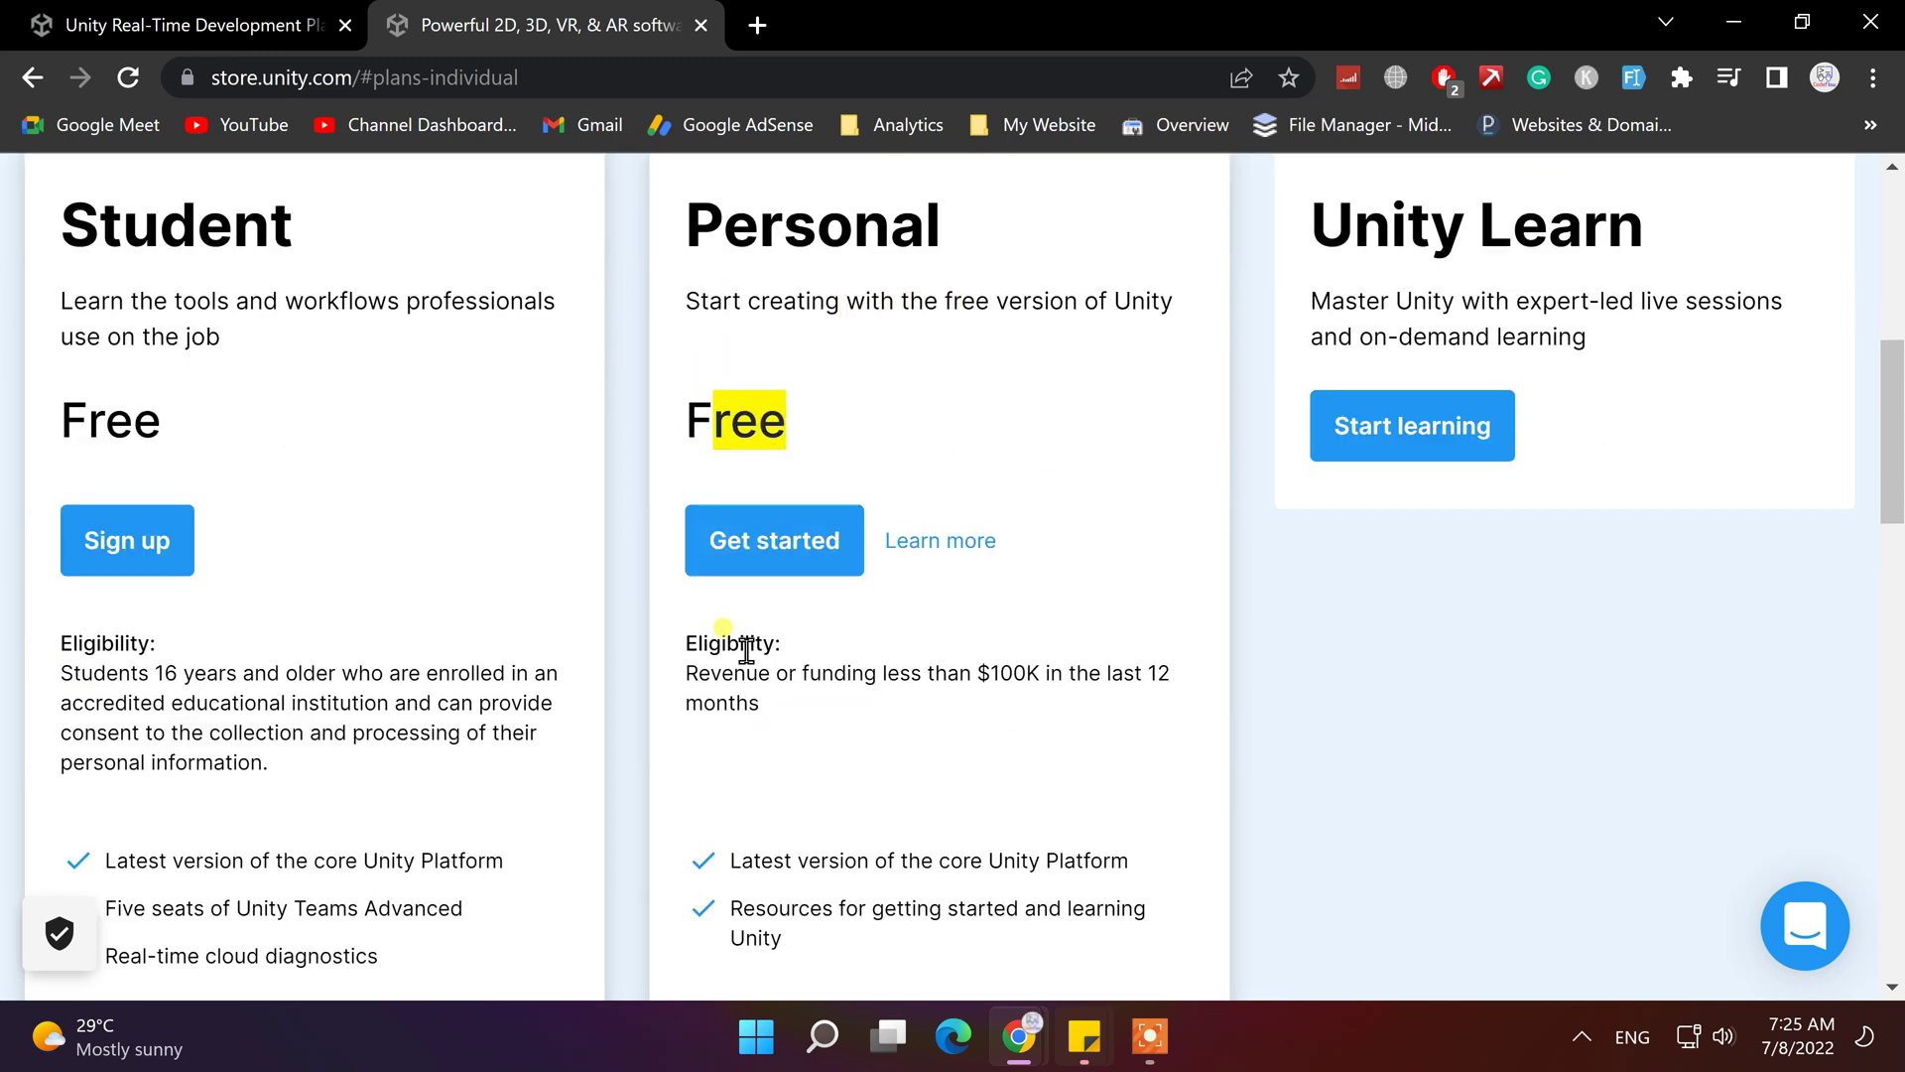
{"action": "left_click", "coordinate": [748, 660]}
{"action": "scroll", "coordinate": [774, 715], "scroll_direction": "down", "scroll_amount": 1}
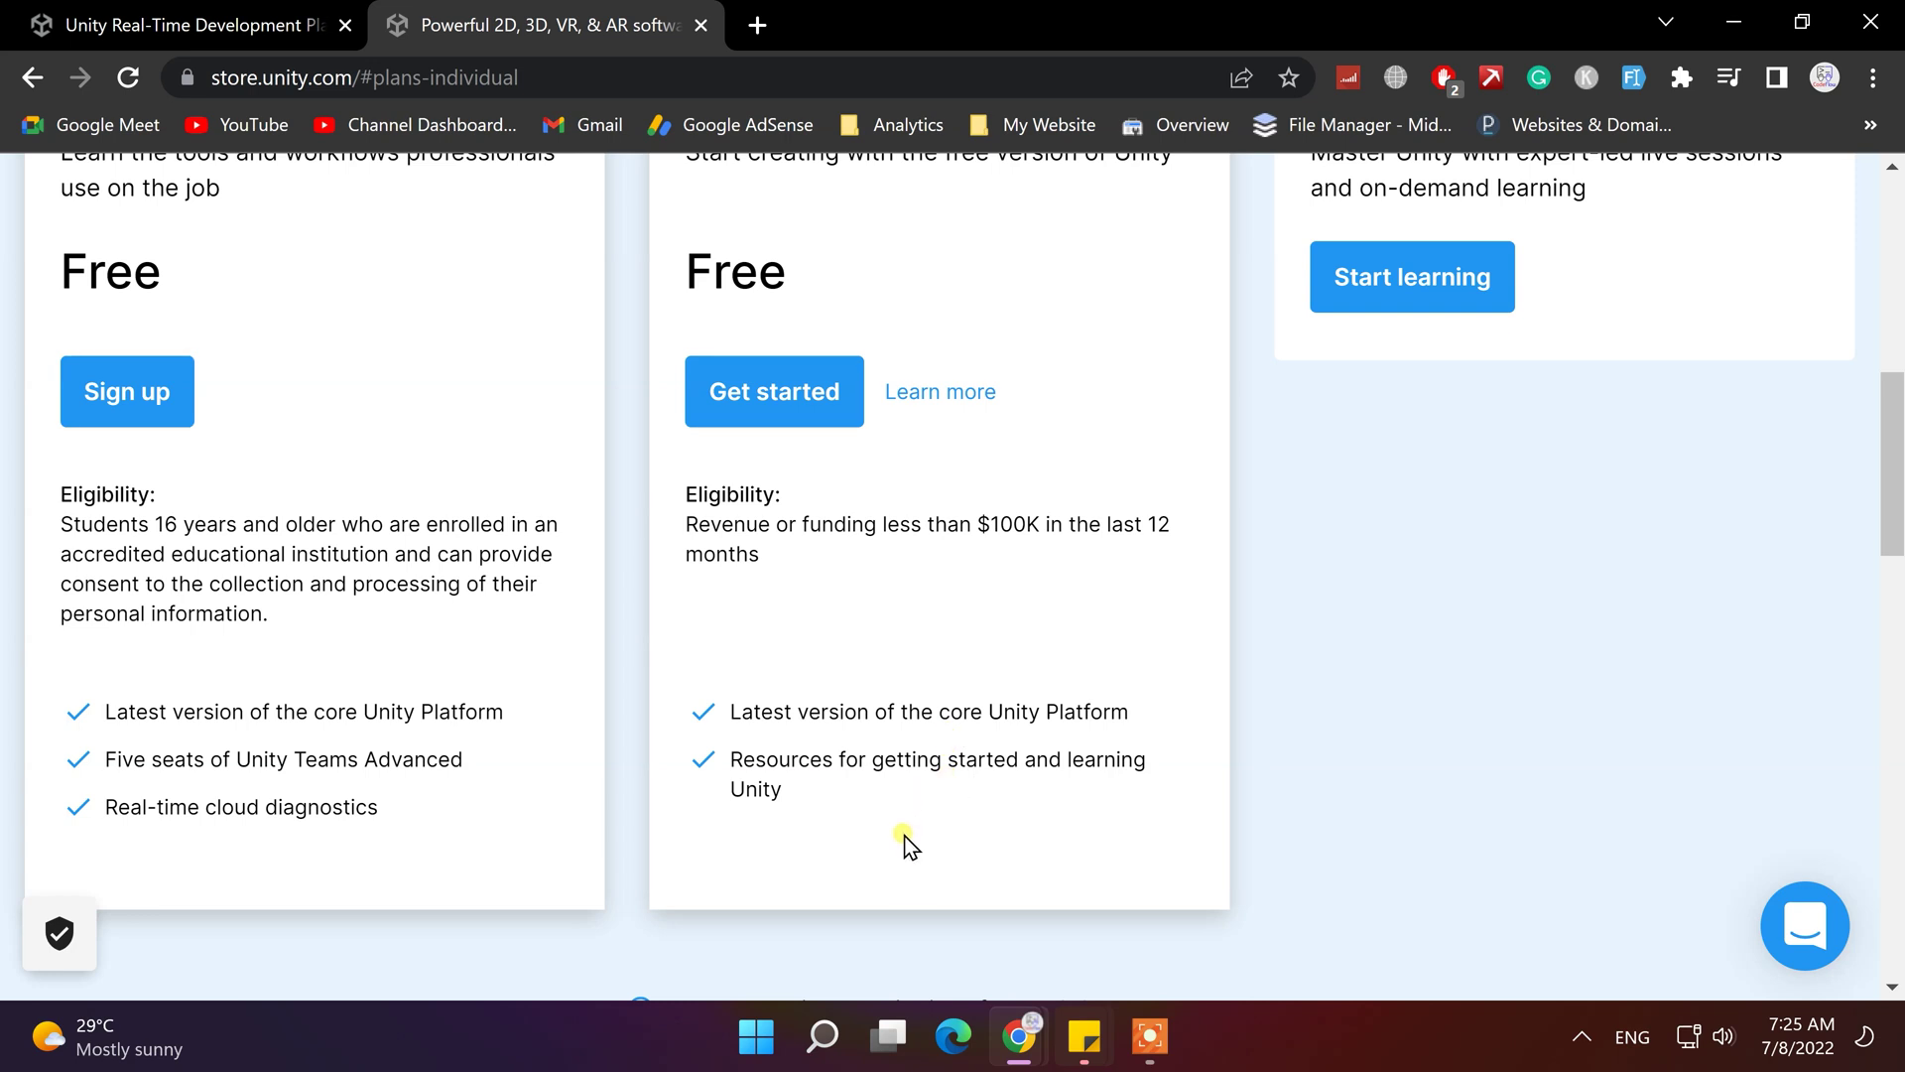
{"action": "scroll", "coordinate": [903, 842], "scroll_direction": "up", "scroll_amount": 2}
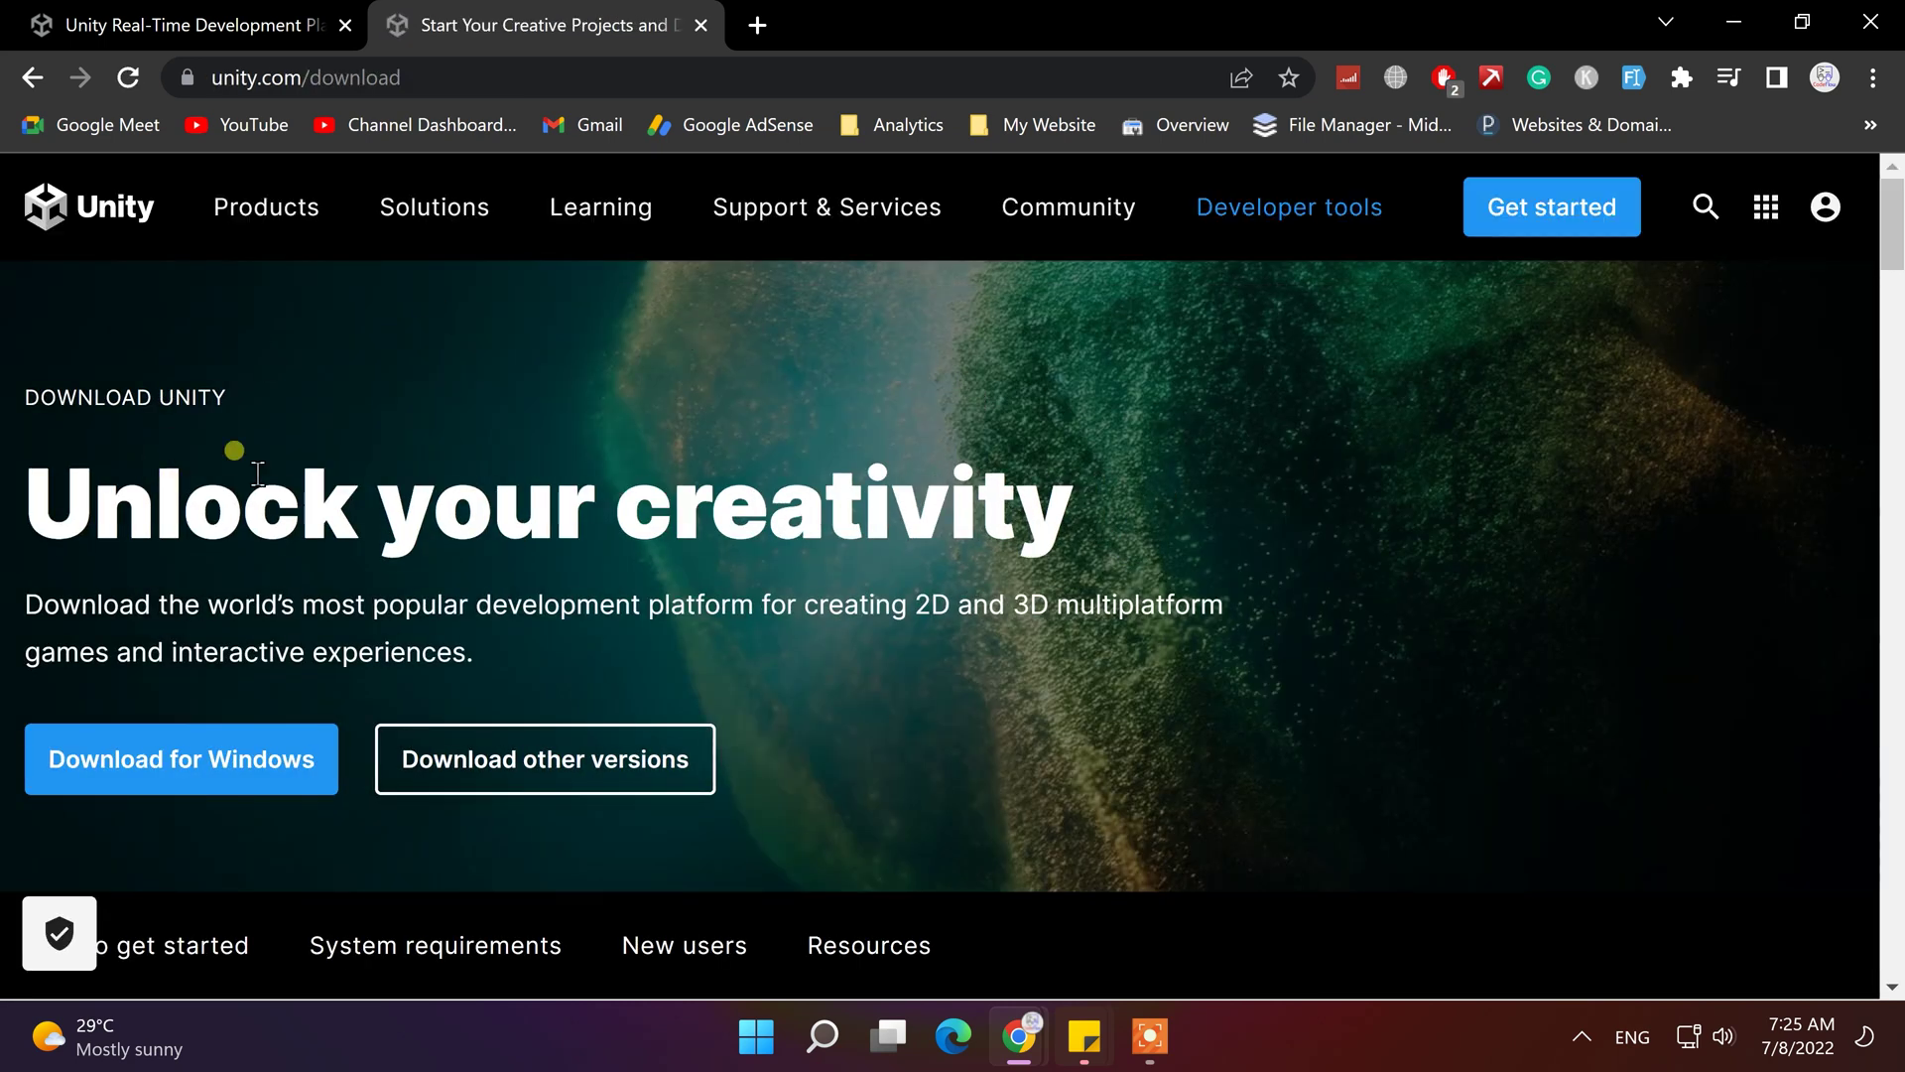
Step: Download the Windows Unity Hub installer and open UnityHubSetup.exe from the download bar
{"action": "scroll", "coordinate": [258, 475], "scroll_direction": "down", "scroll_amount": 3}
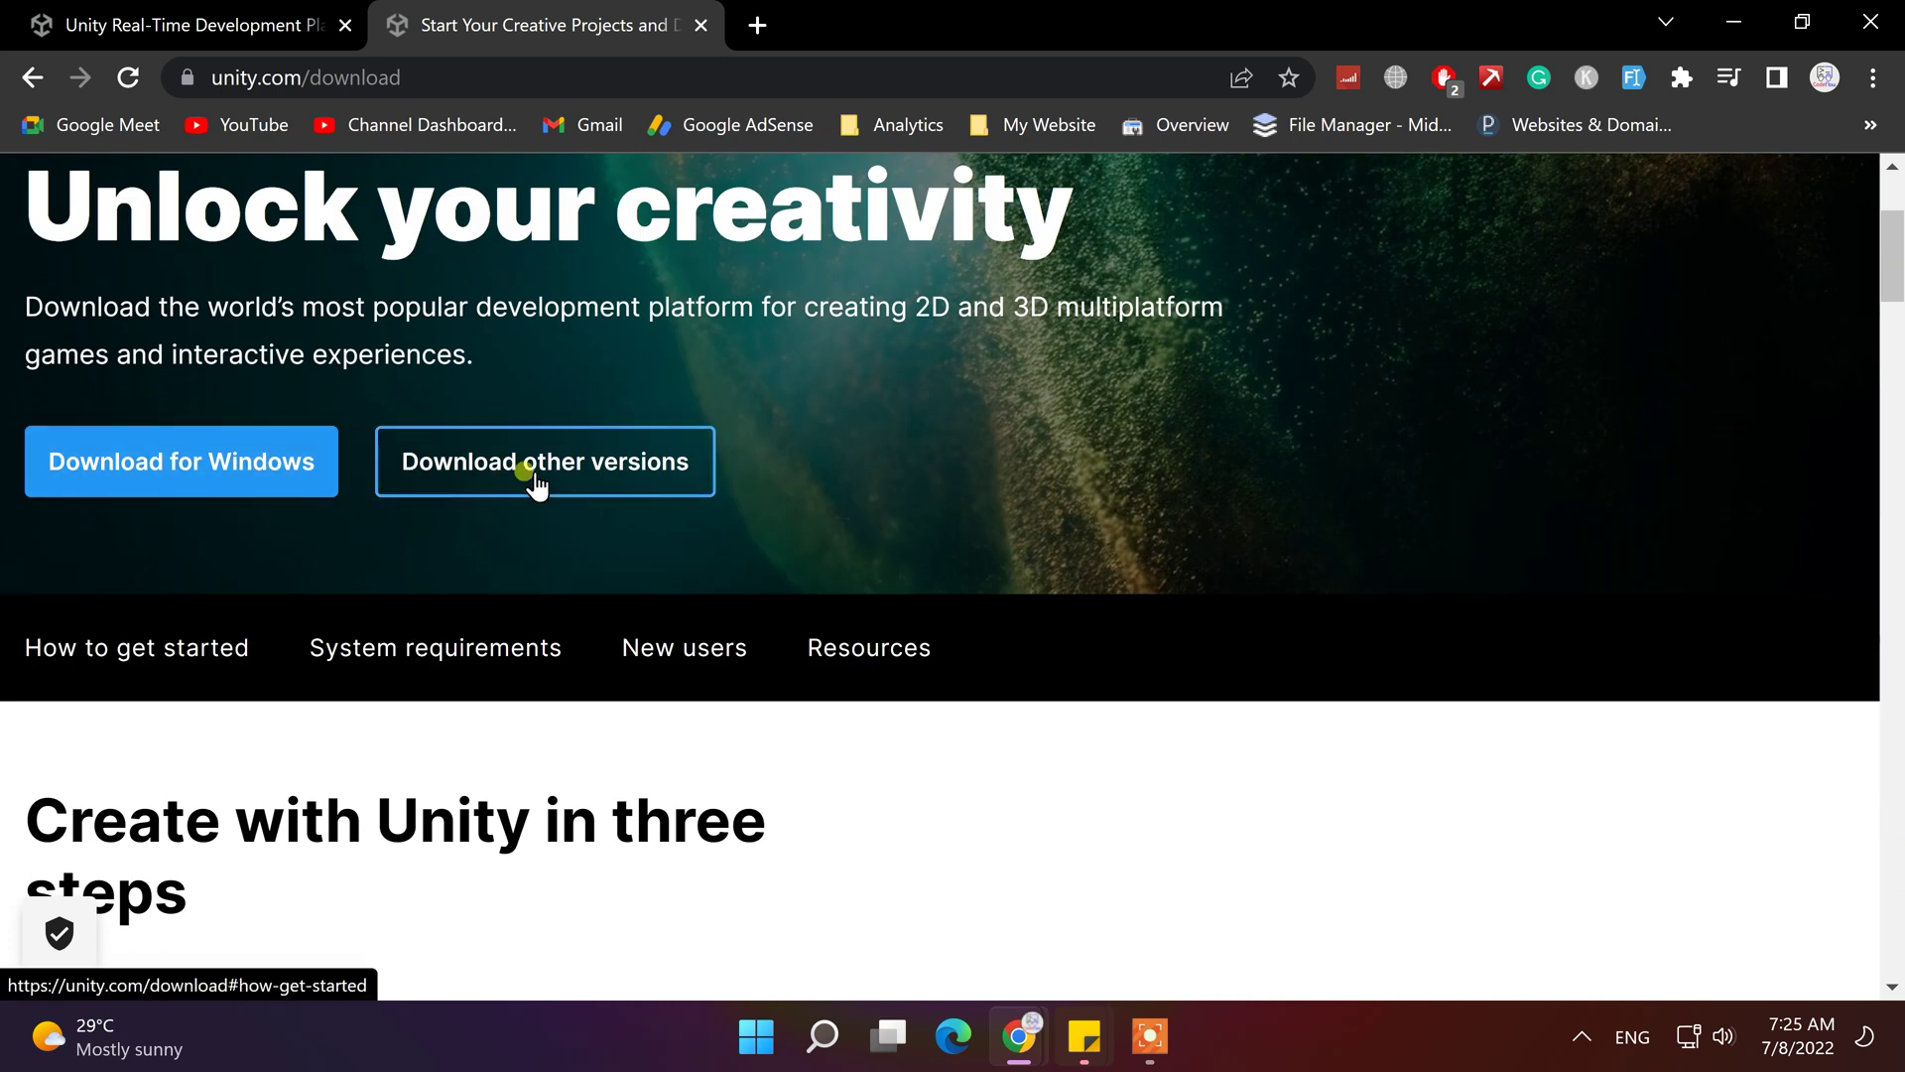
{"action": "scroll", "coordinate": [694, 462], "scroll_direction": "down", "scroll_amount": 4}
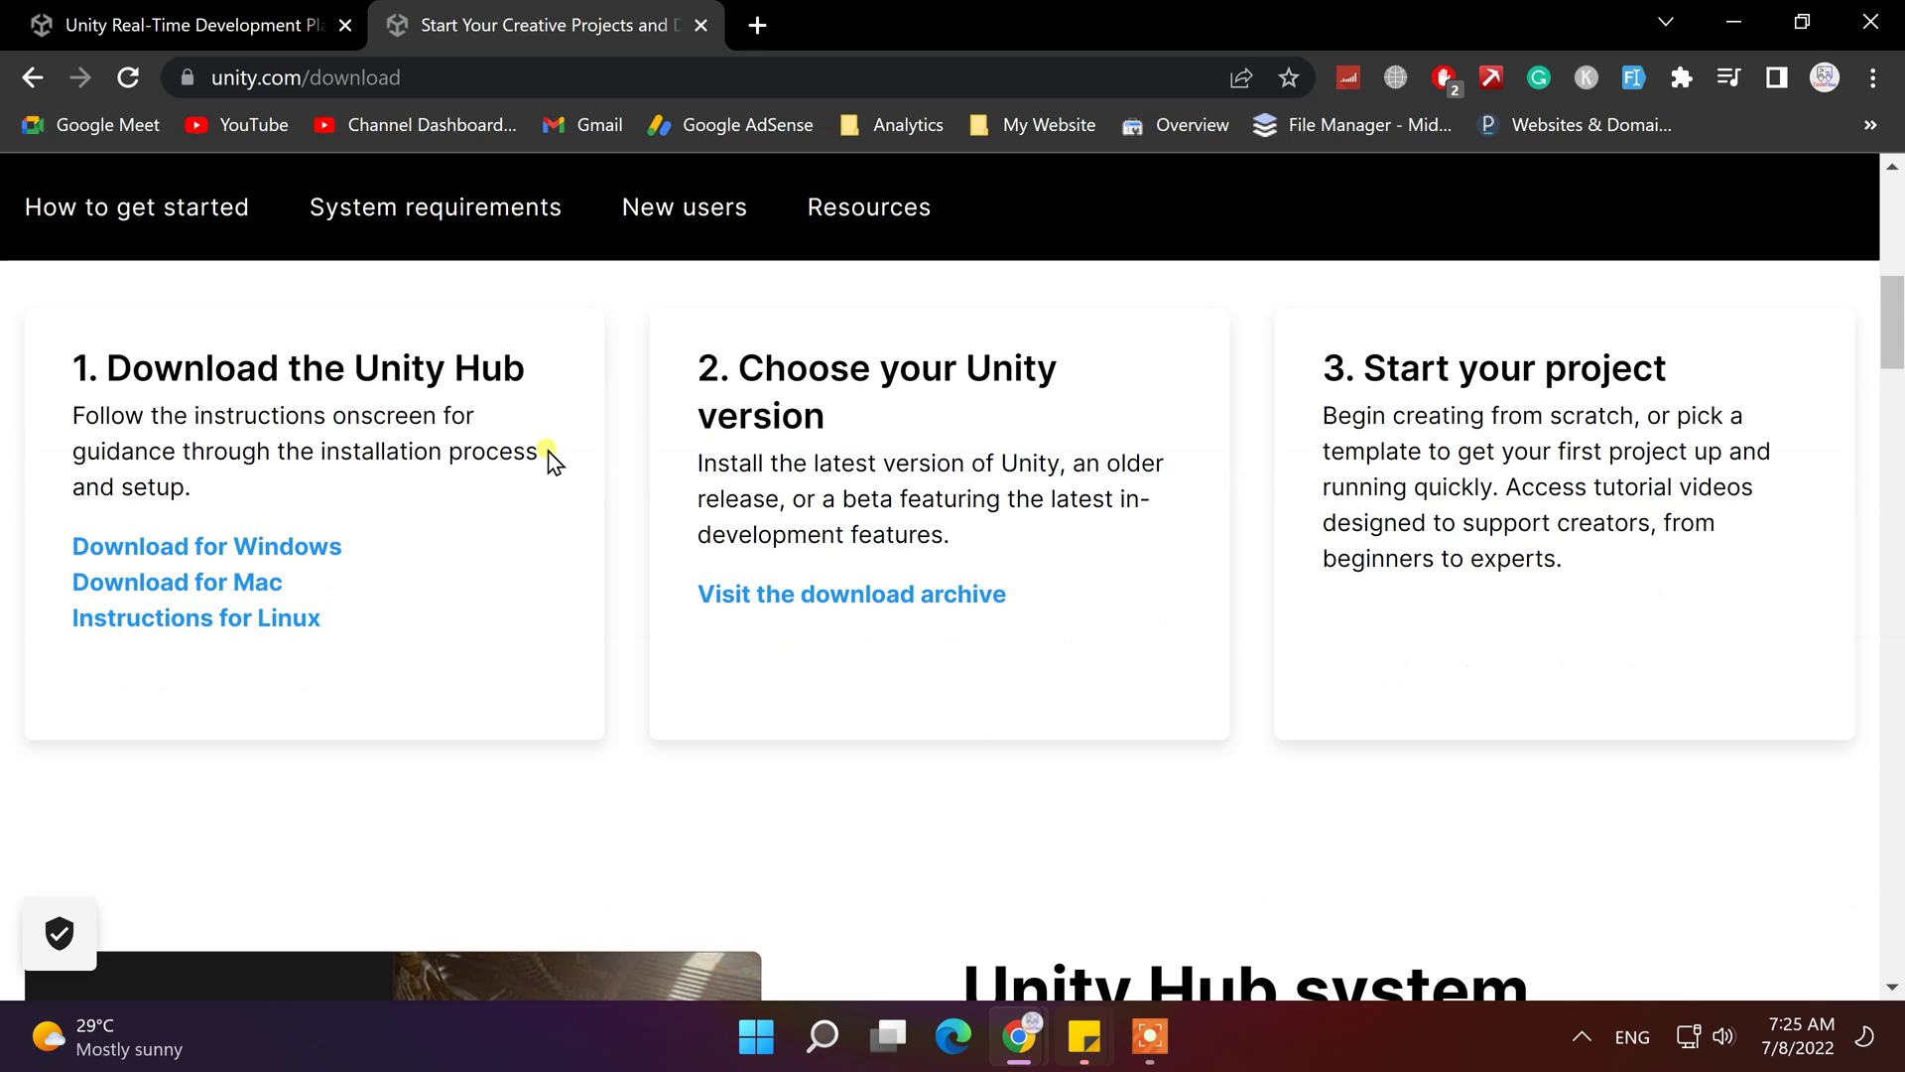
{"action": "left_click_drag", "start_coordinate": [402, 369], "coordinate": [445, 369]}
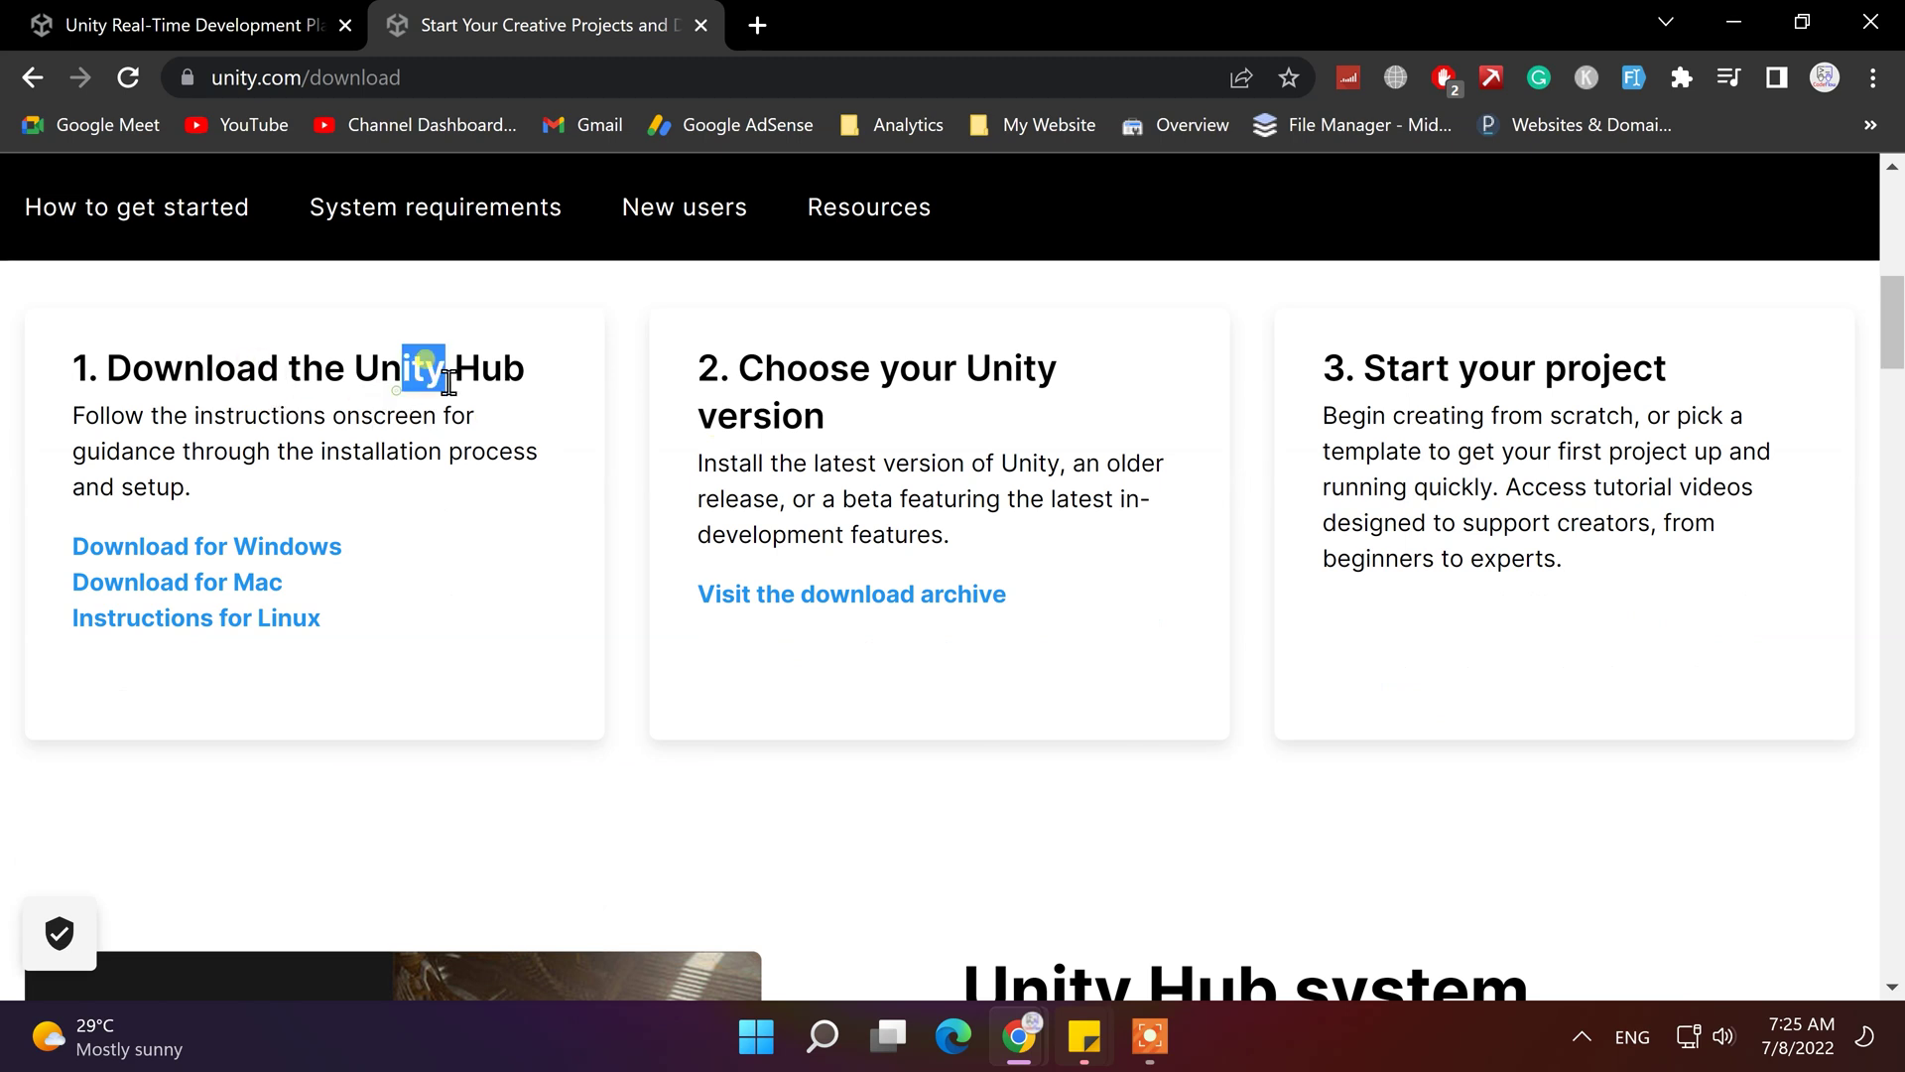
{"action": "scroll", "coordinate": [377, 635], "scroll_direction": "up", "scroll_amount": 5}
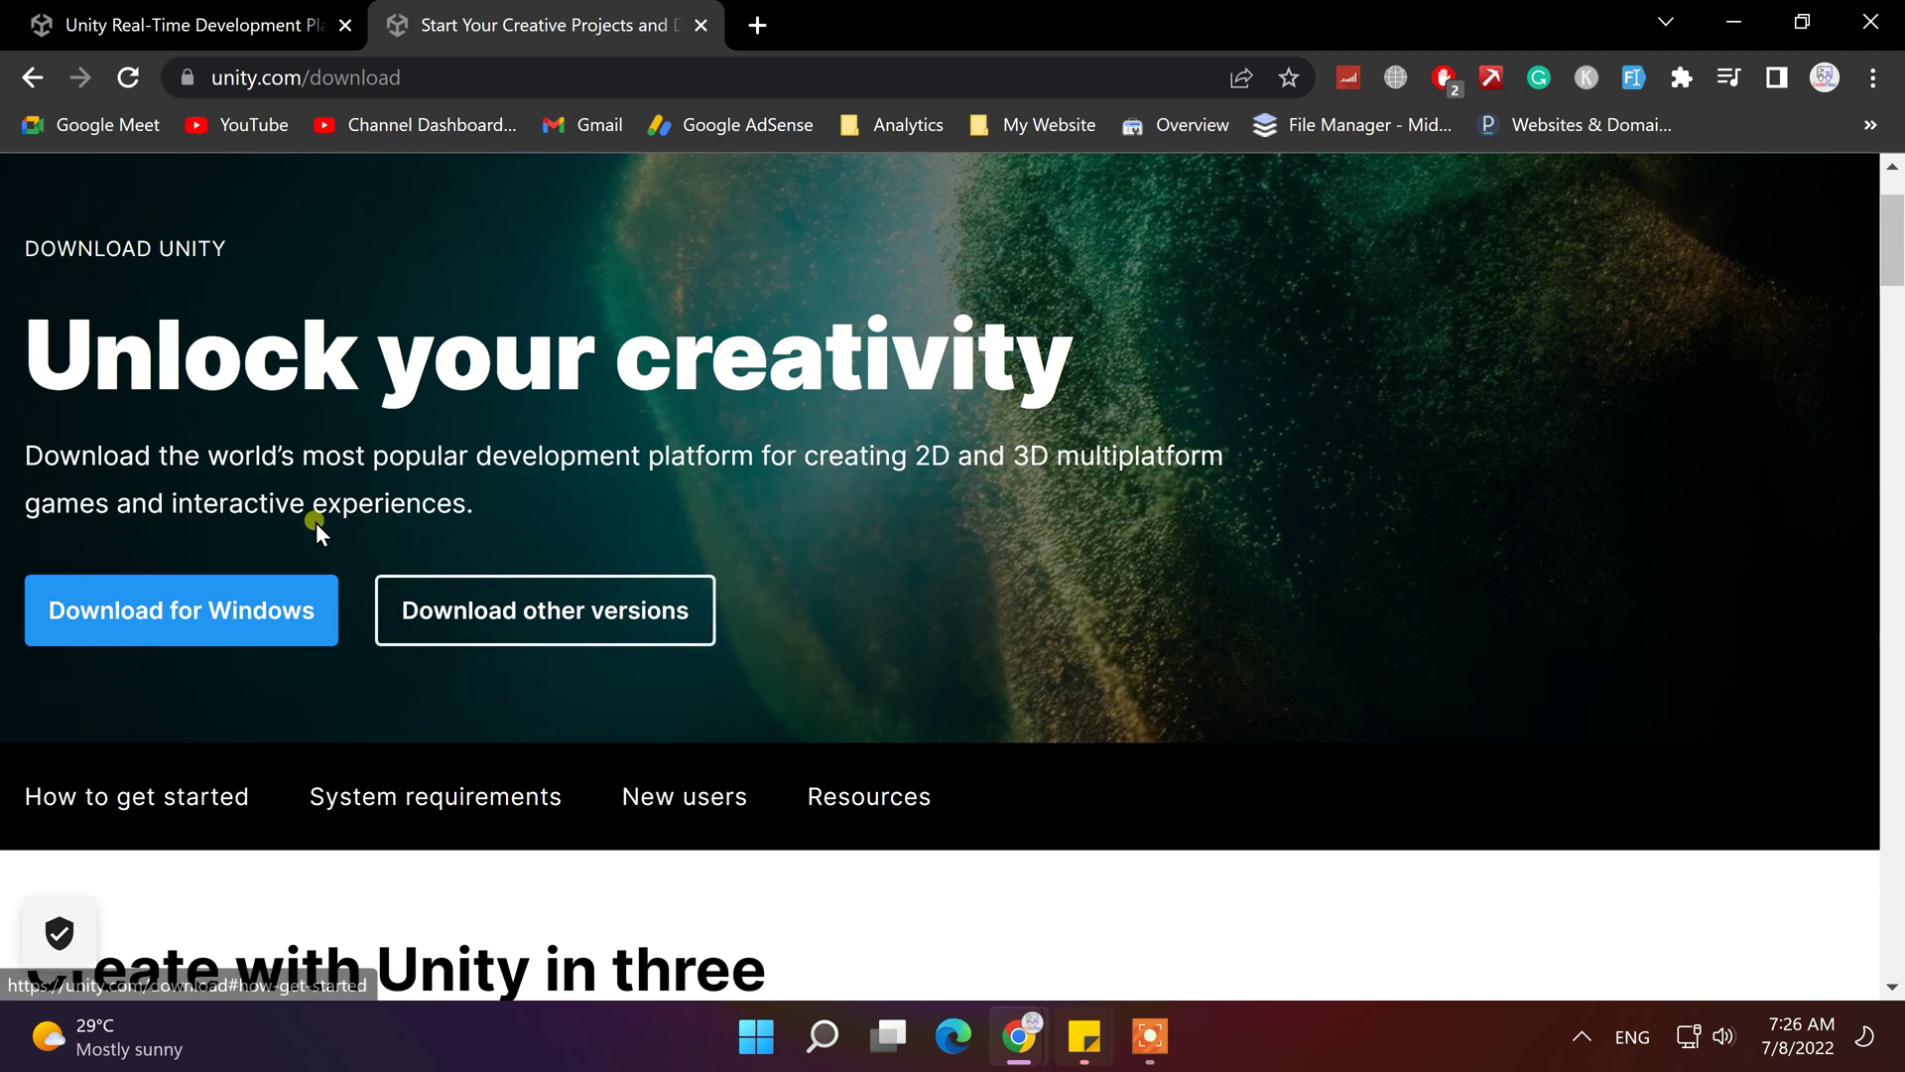
{"action": "scroll", "coordinate": [316, 527], "scroll_direction": "up", "scroll_amount": 2}
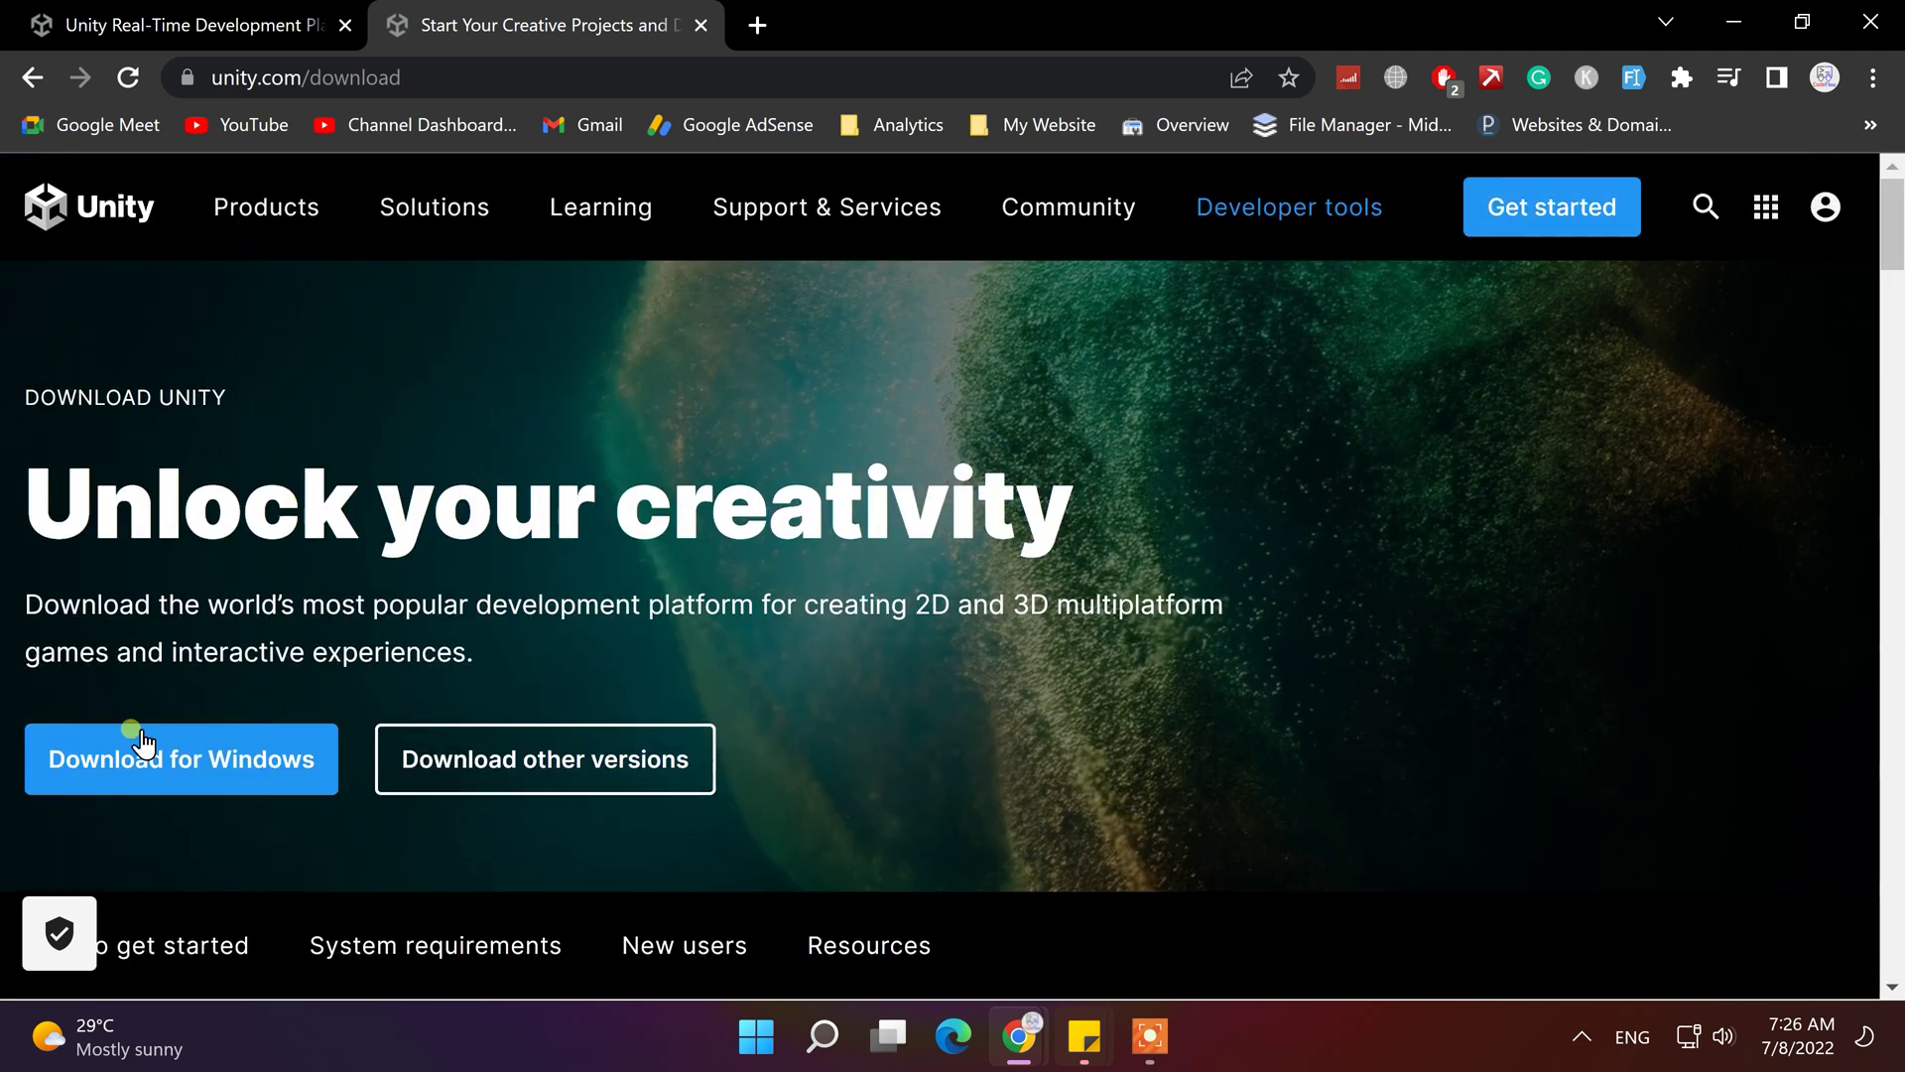
{"action": "left_click", "coordinate": [248, 774]}
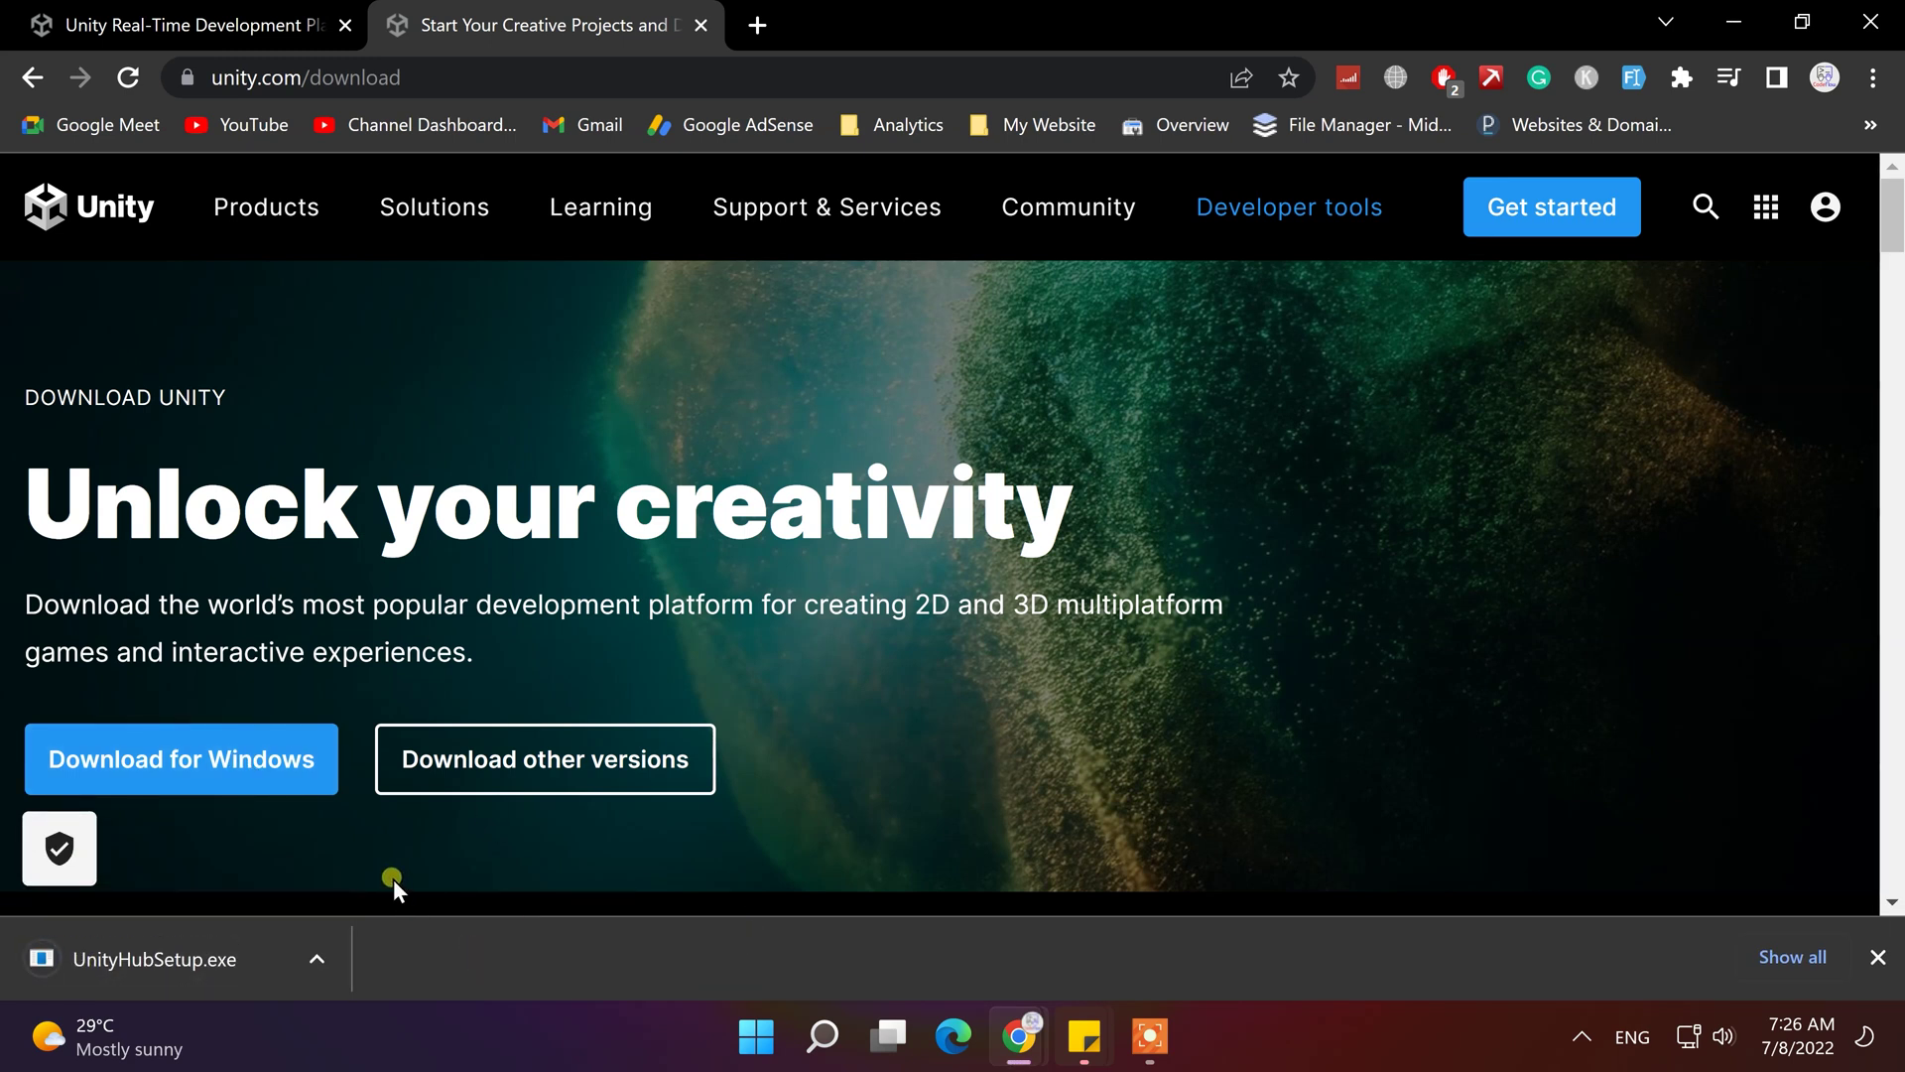
{"action": "left_click", "coordinate": [157, 958]}
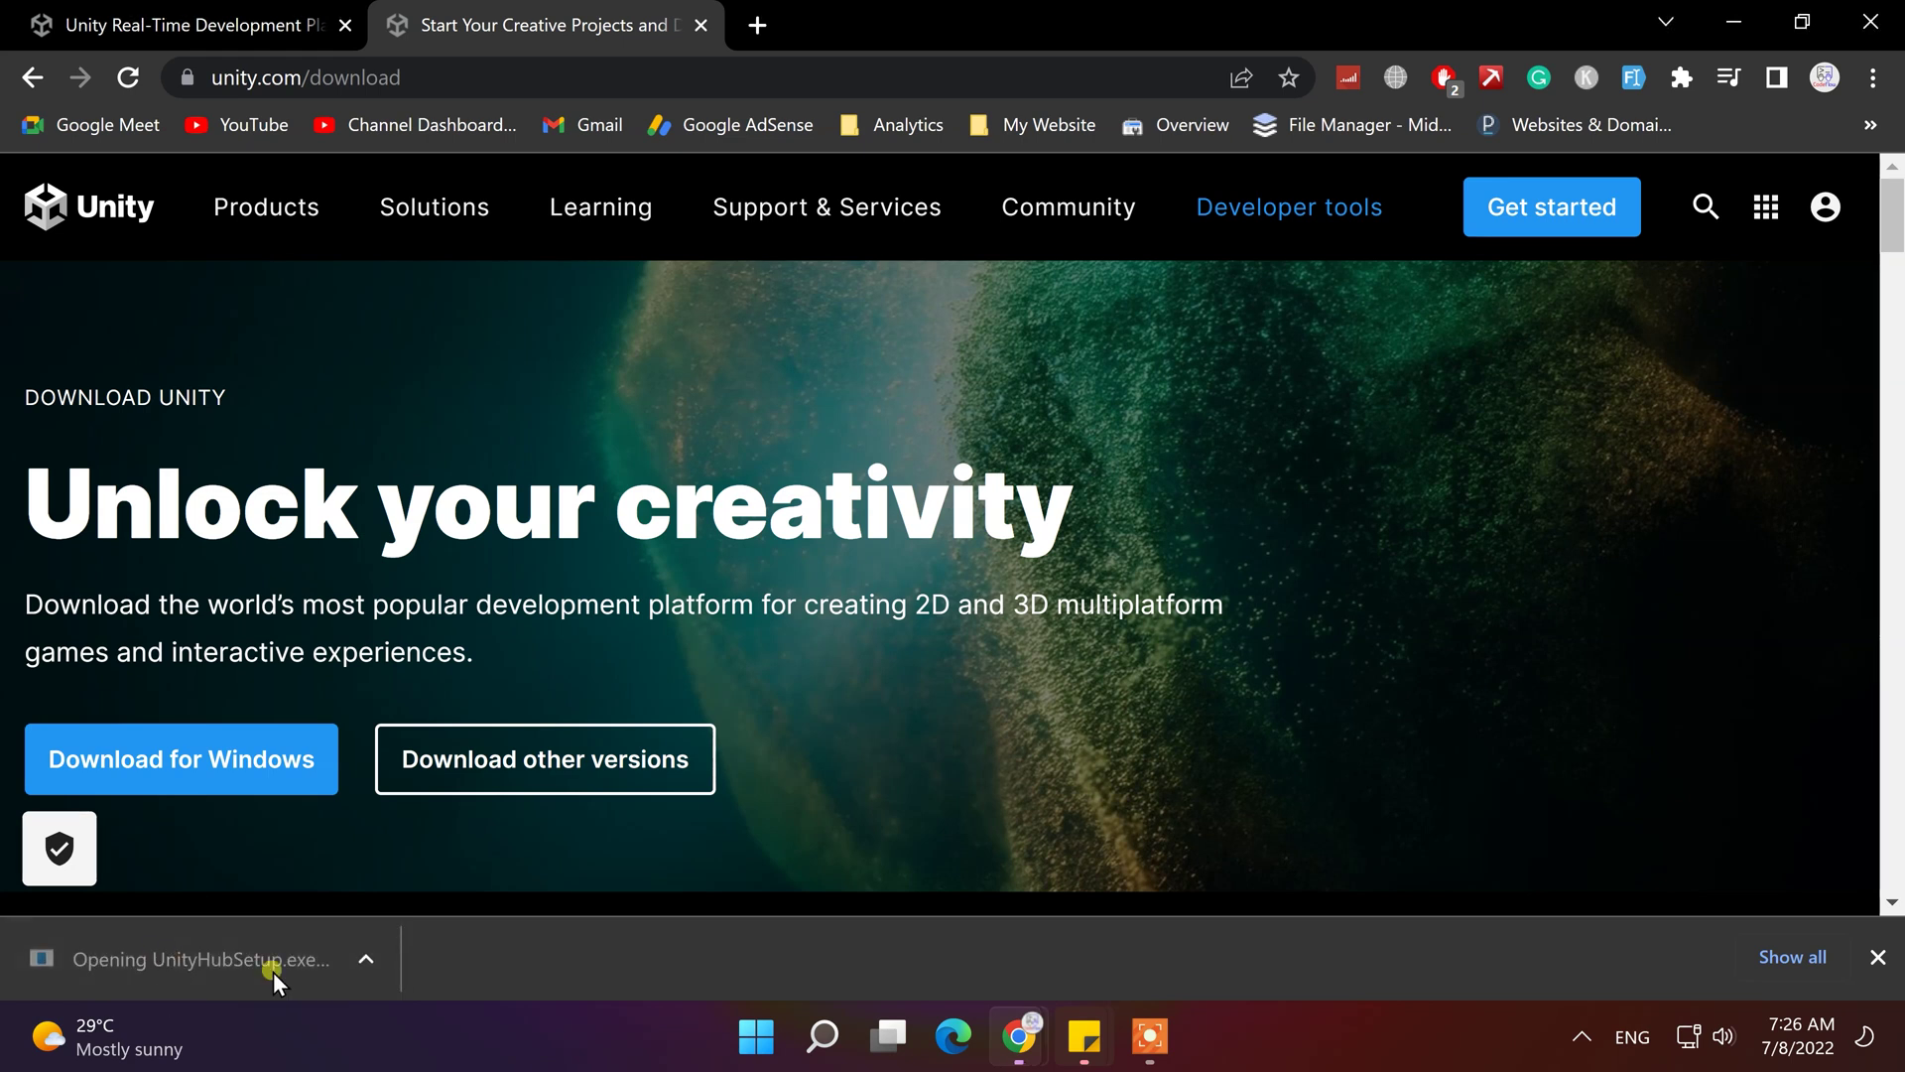
Step: Accept the terms, install Unity Hub 3.2.0 to C:\Program Files\Unity Hub, and finish to launch it
{"action": "left_click", "coordinate": [1732, 22]}
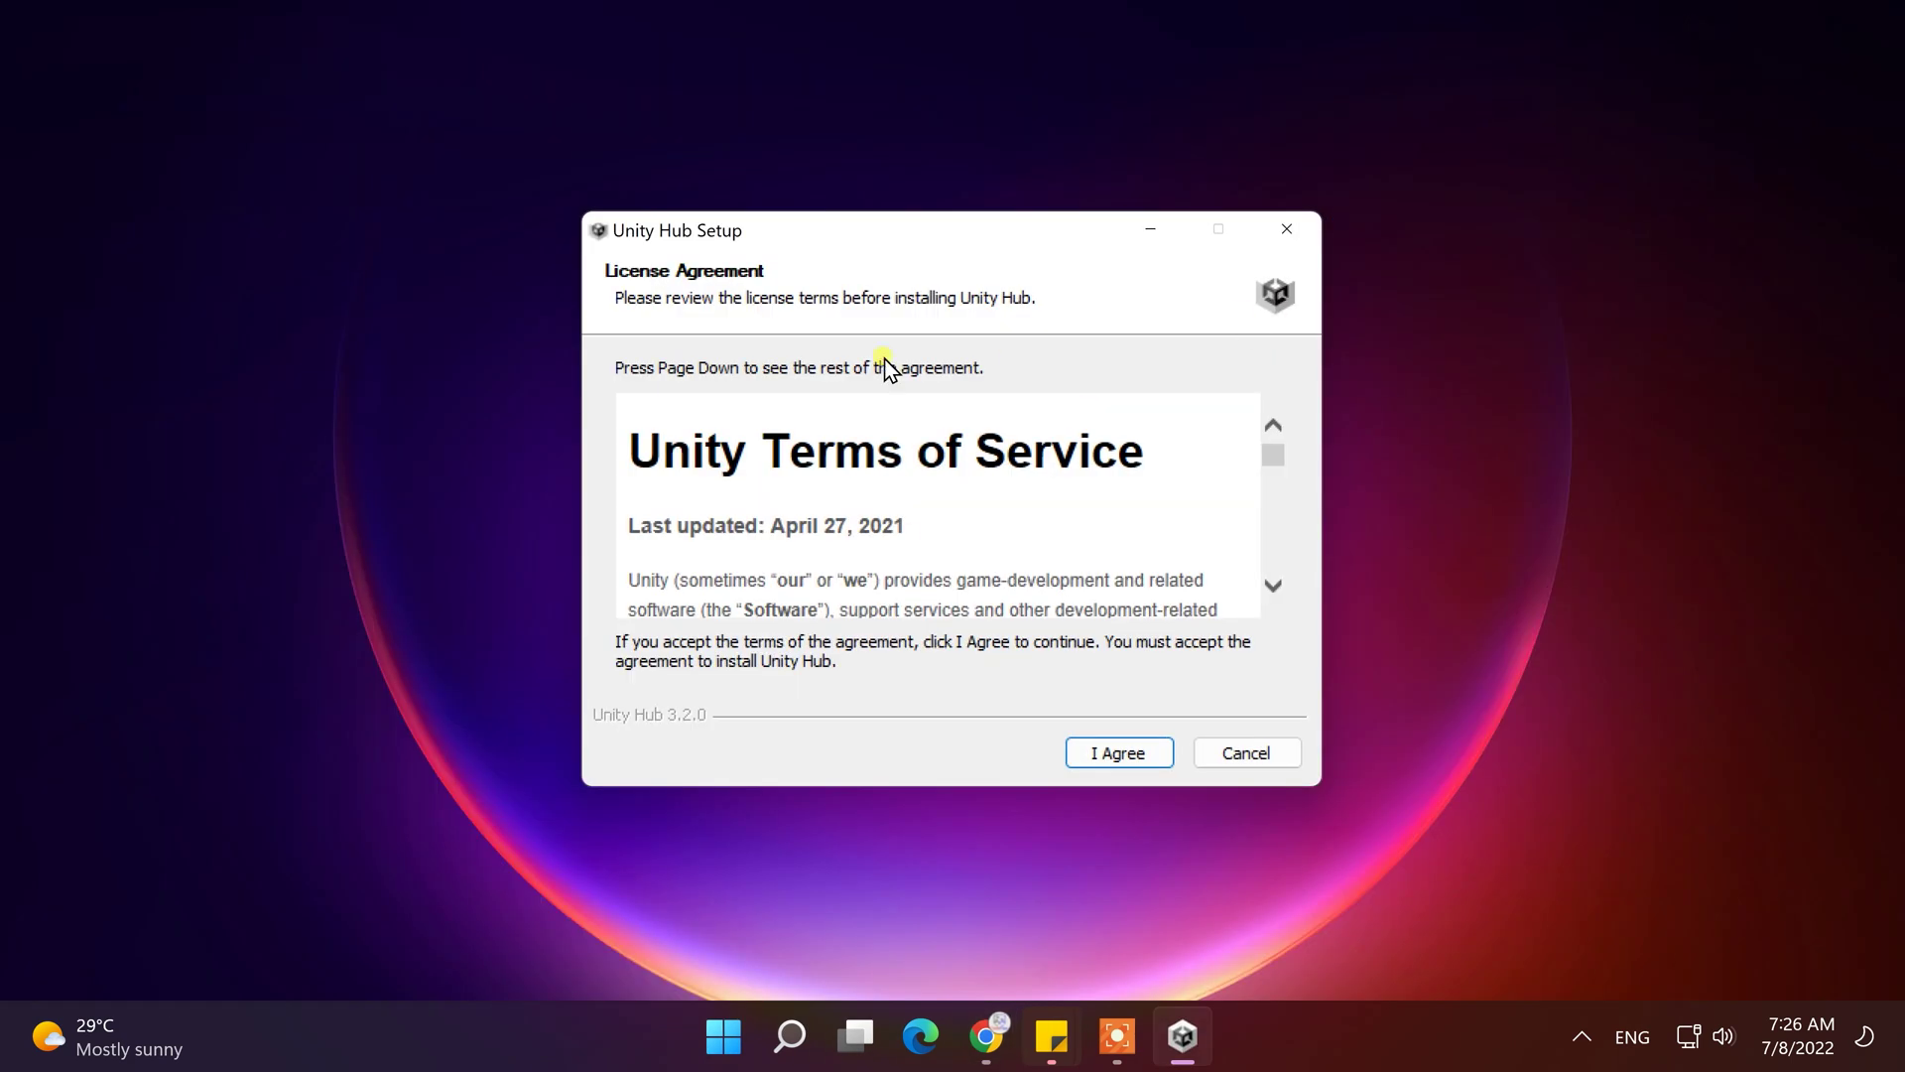
{"action": "left_click", "coordinate": [1092, 752]}
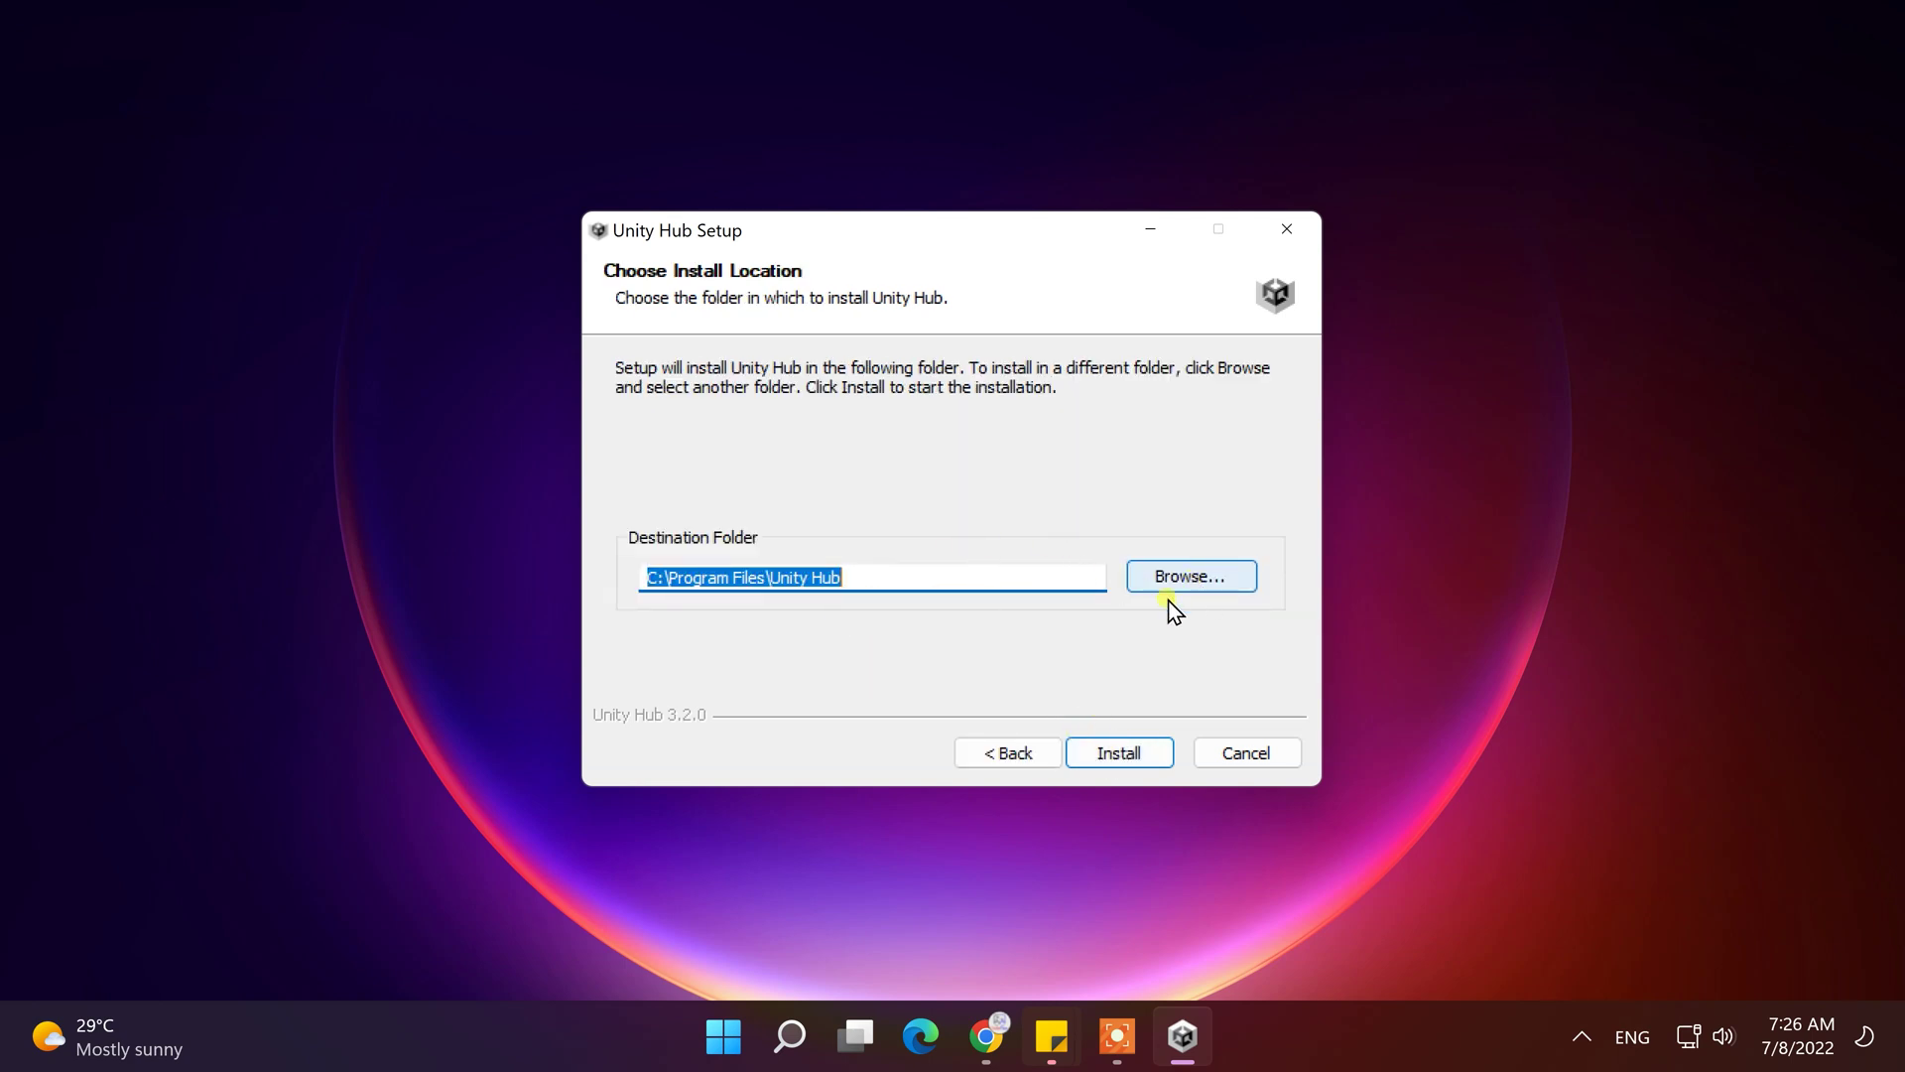
{"action": "left_click", "coordinate": [1127, 754]}
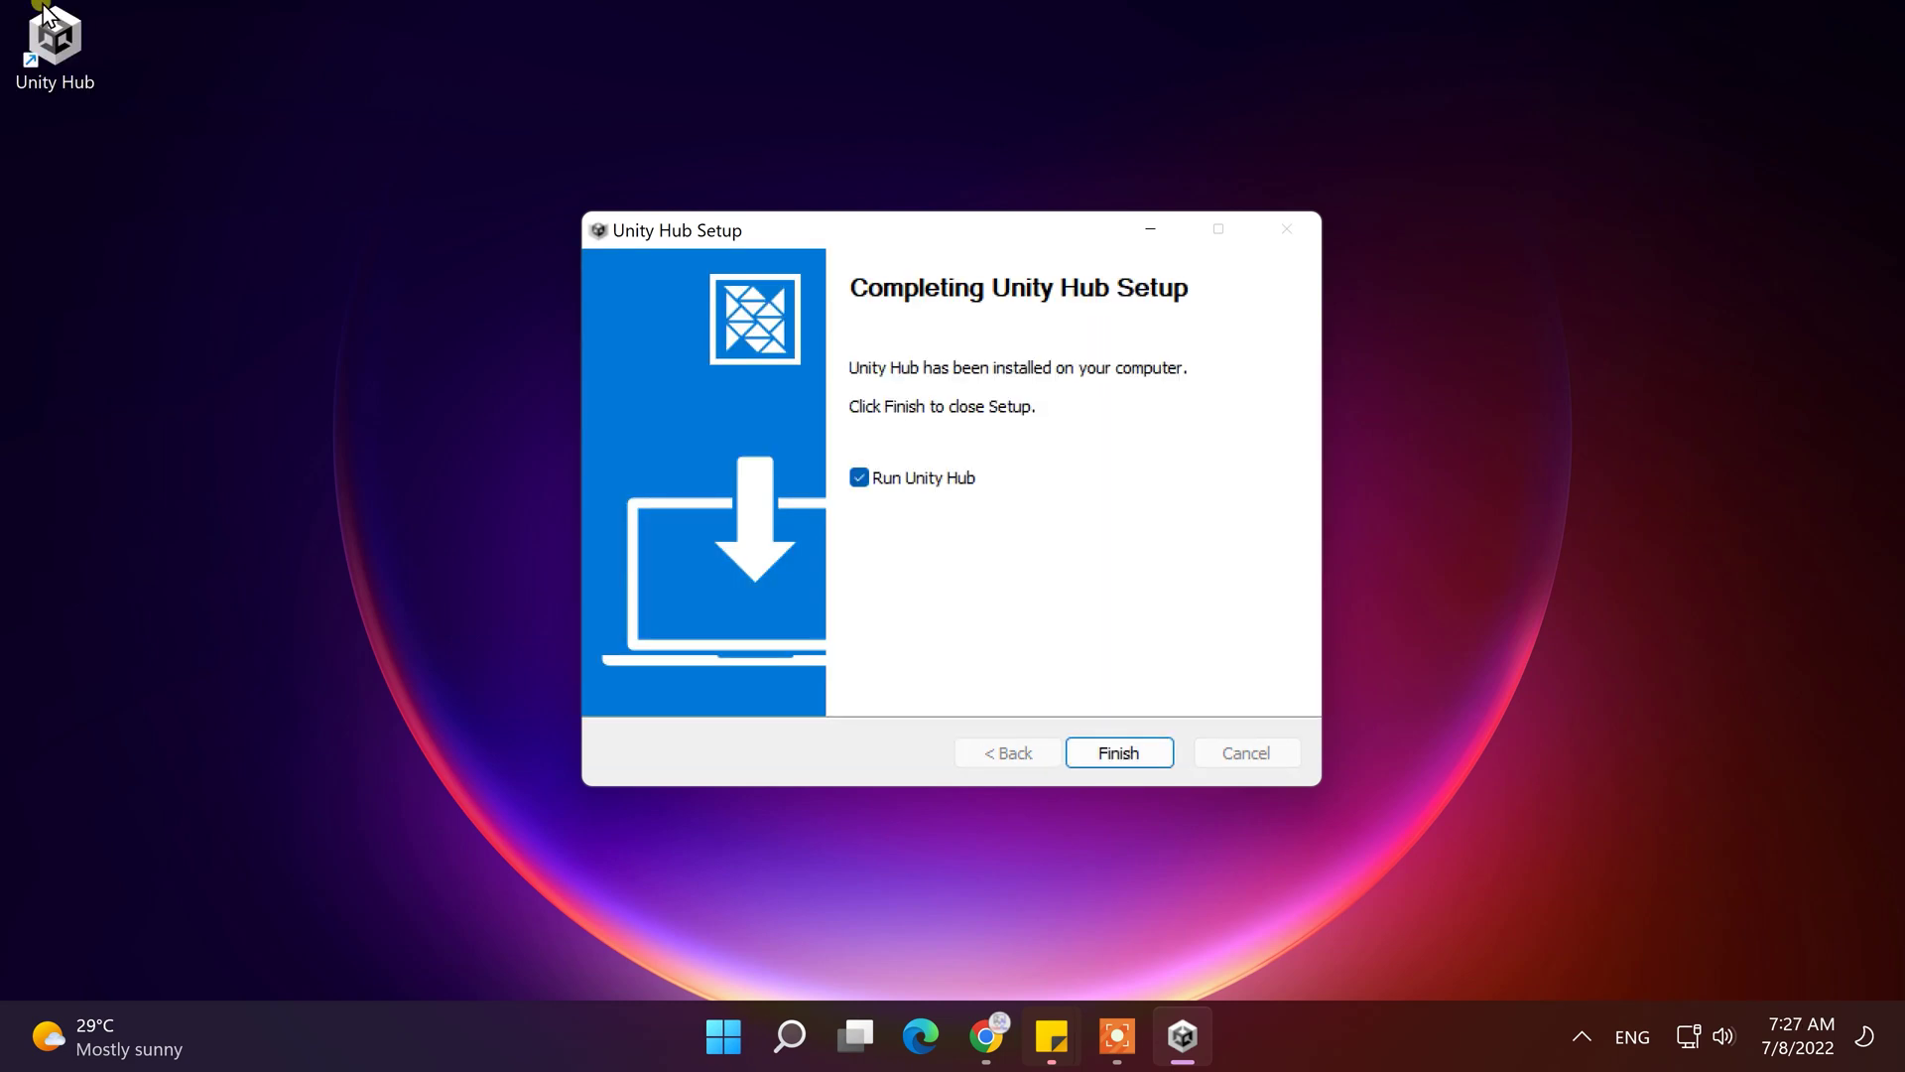
{"action": "left_click", "coordinate": [1124, 754]}
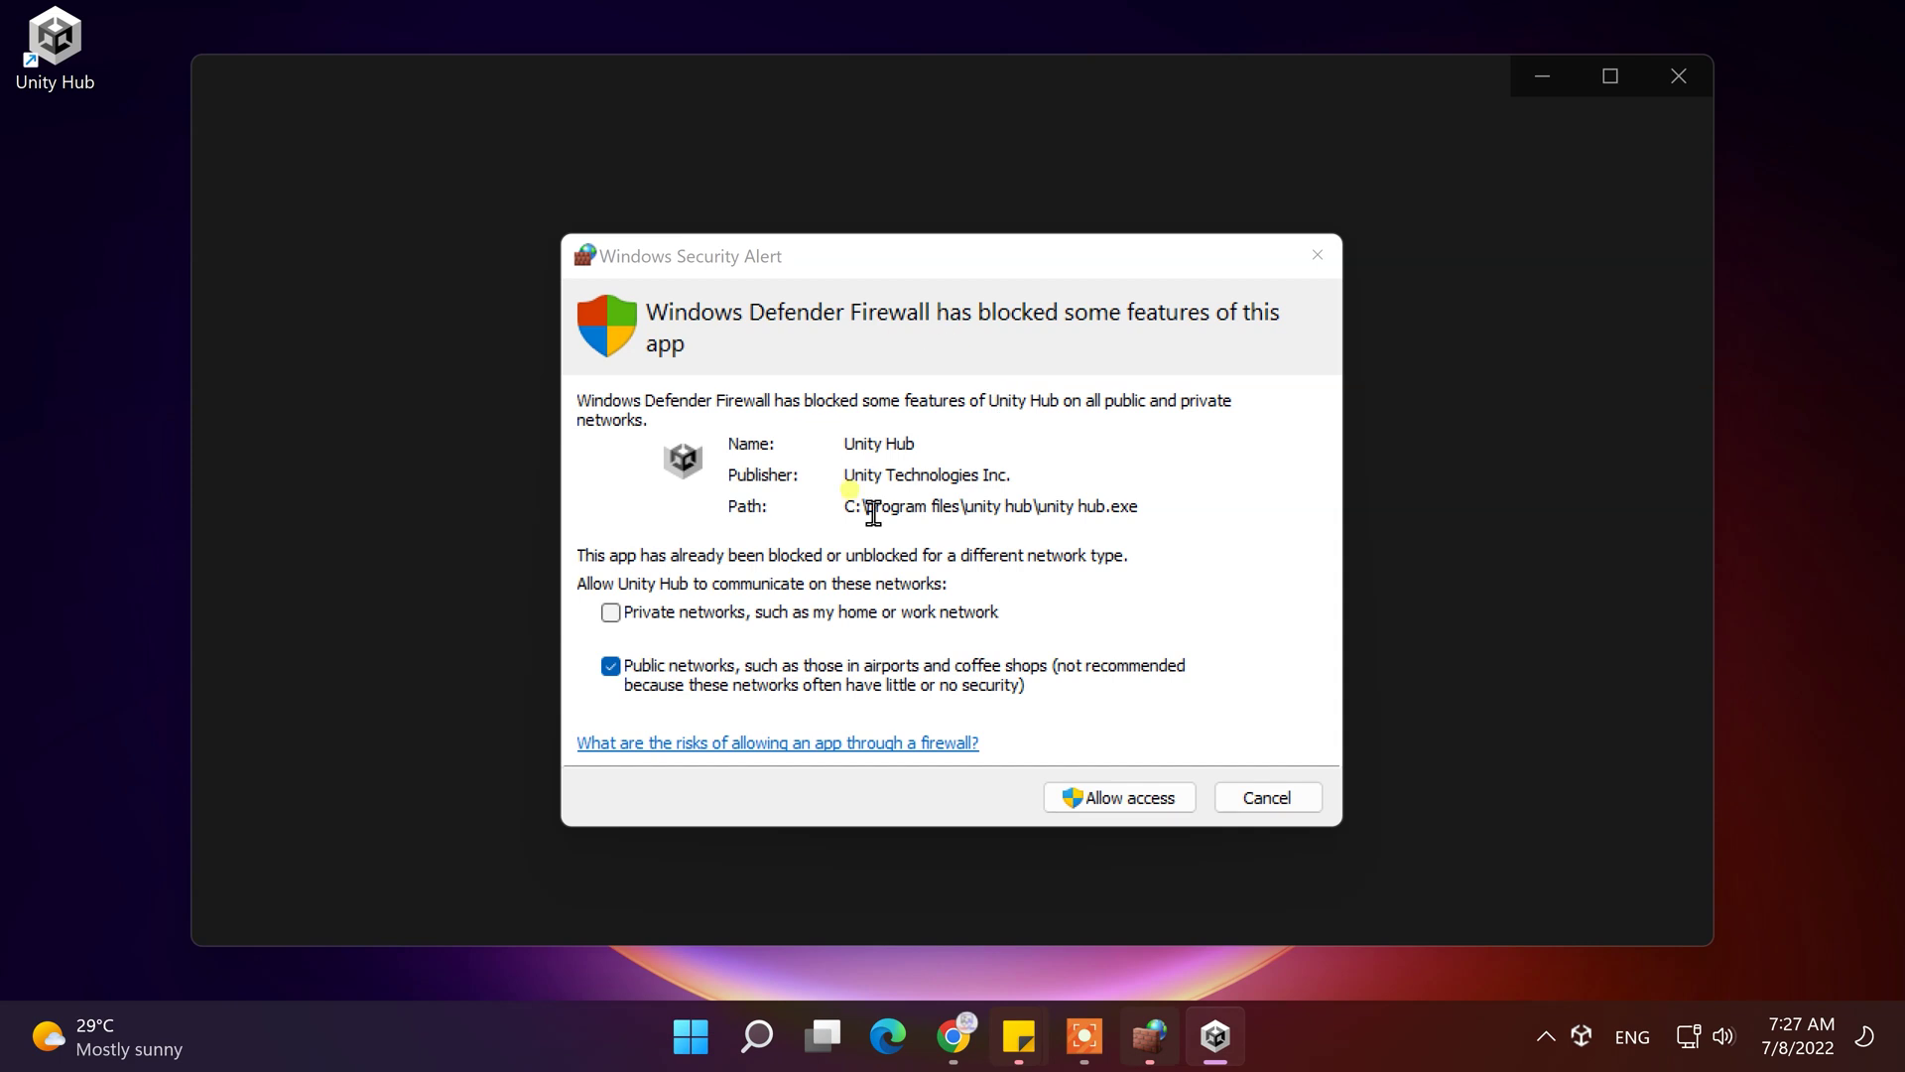
Step: Allow Unity Hub access through the Windows Defender Firewall
{"action": "left_click", "coordinate": [1119, 800]}
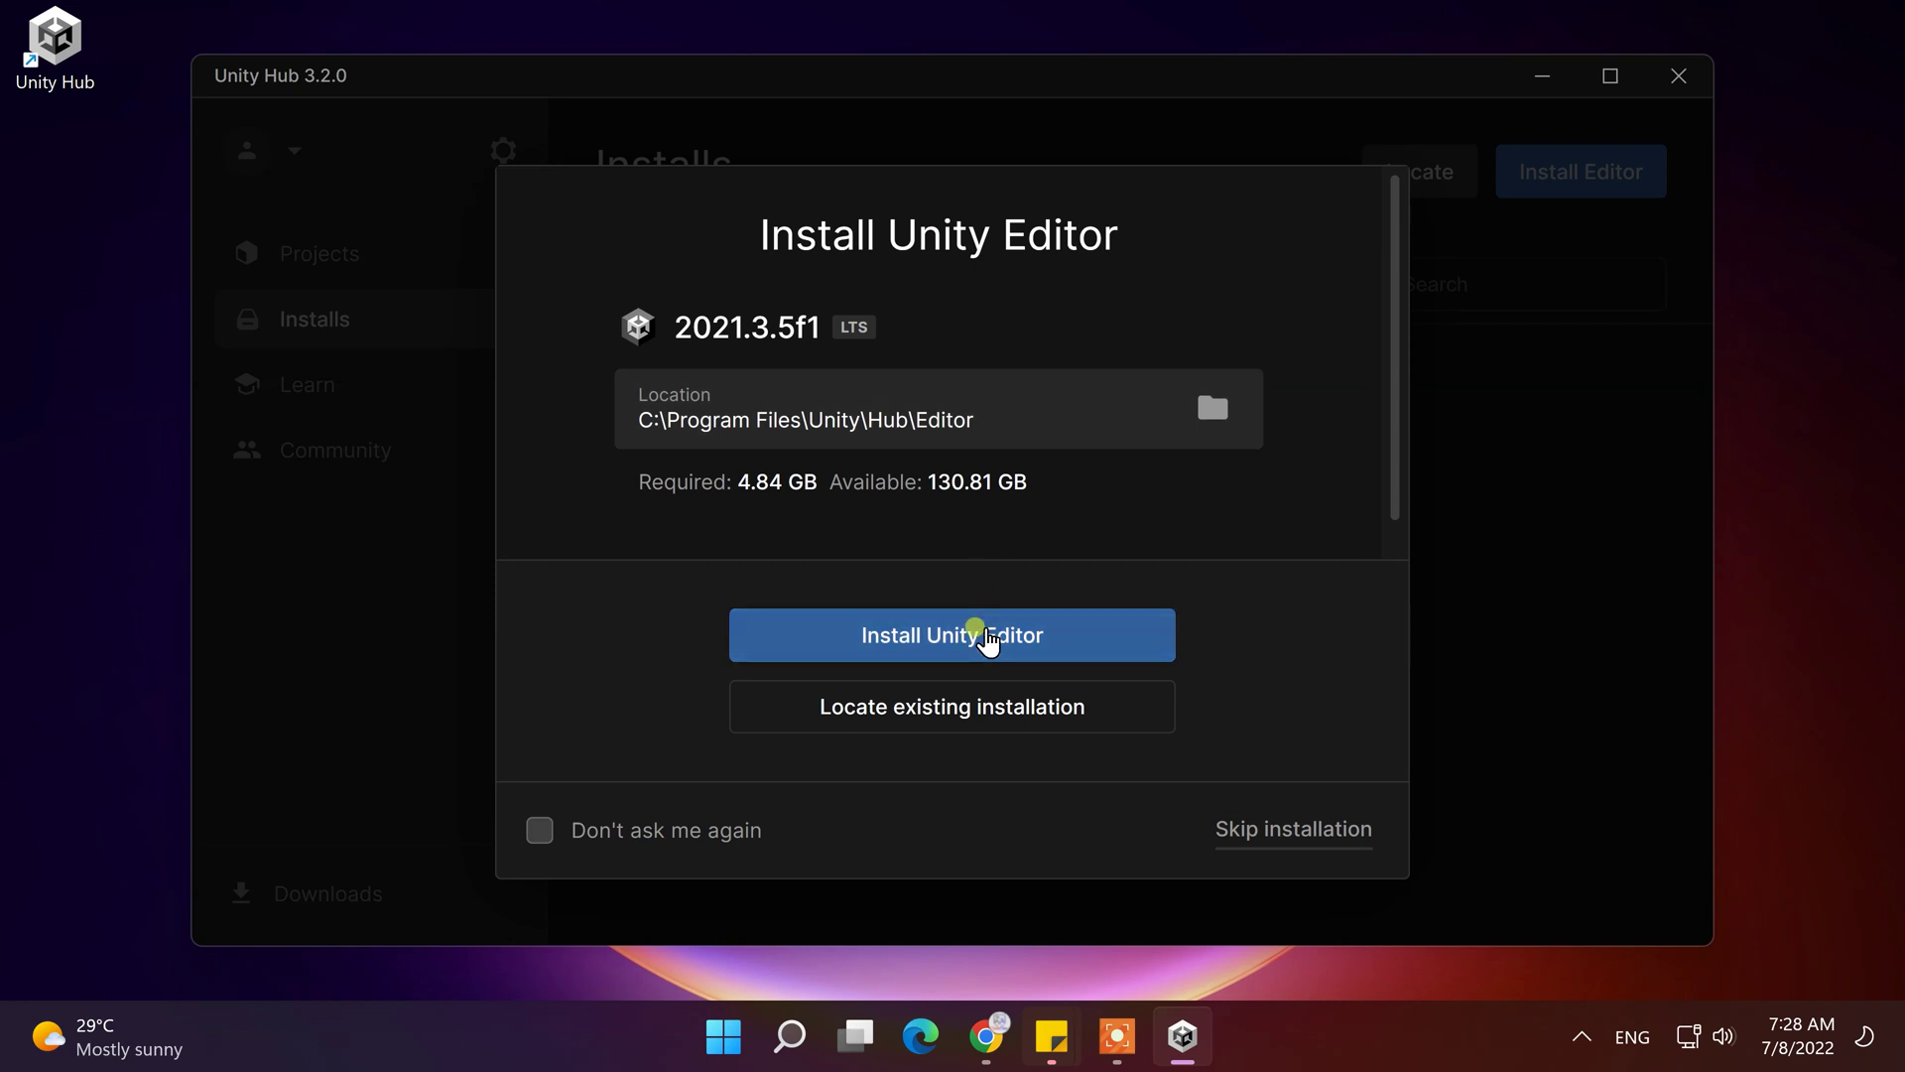
Step: Install Editor 2021.3.5f1 LTS, follow its component downloads, then return to the Installs list
{"action": "left_click", "coordinate": [988, 640]}
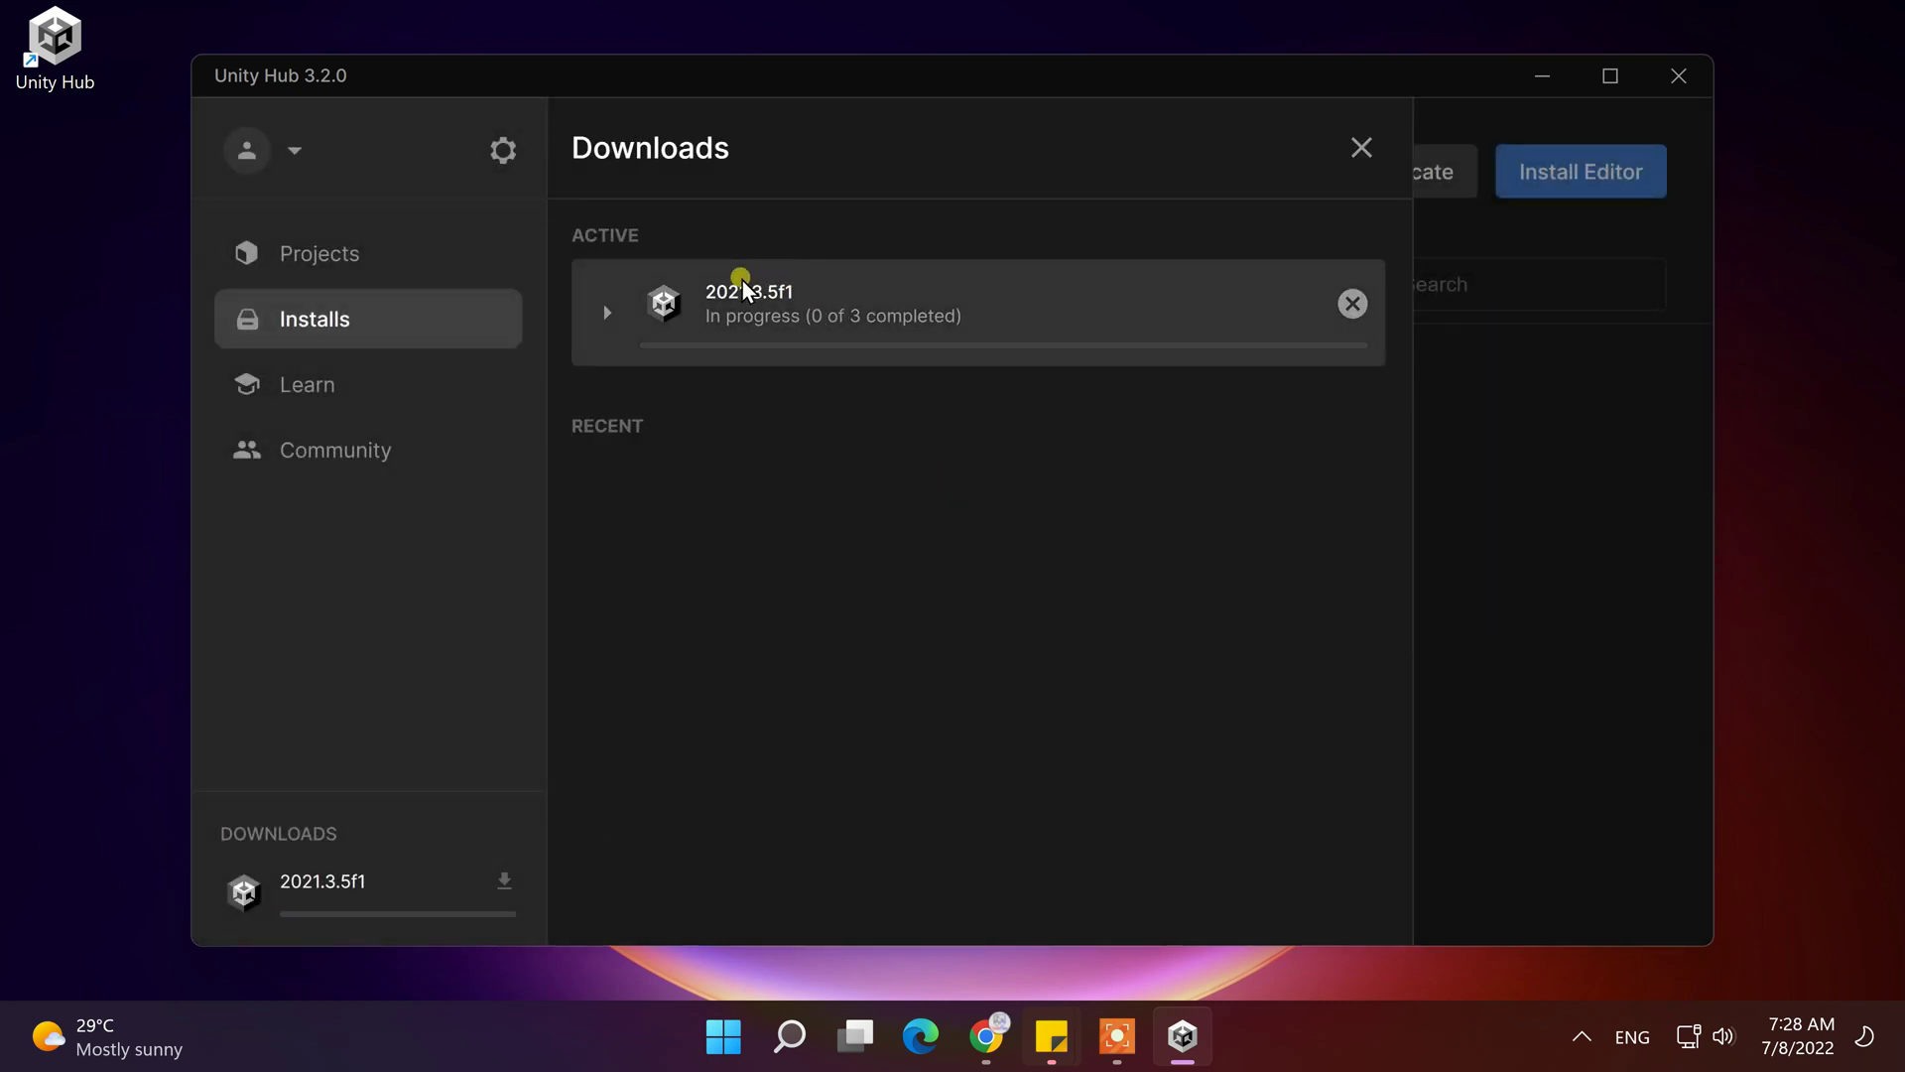
{"action": "left_click", "coordinate": [773, 304]}
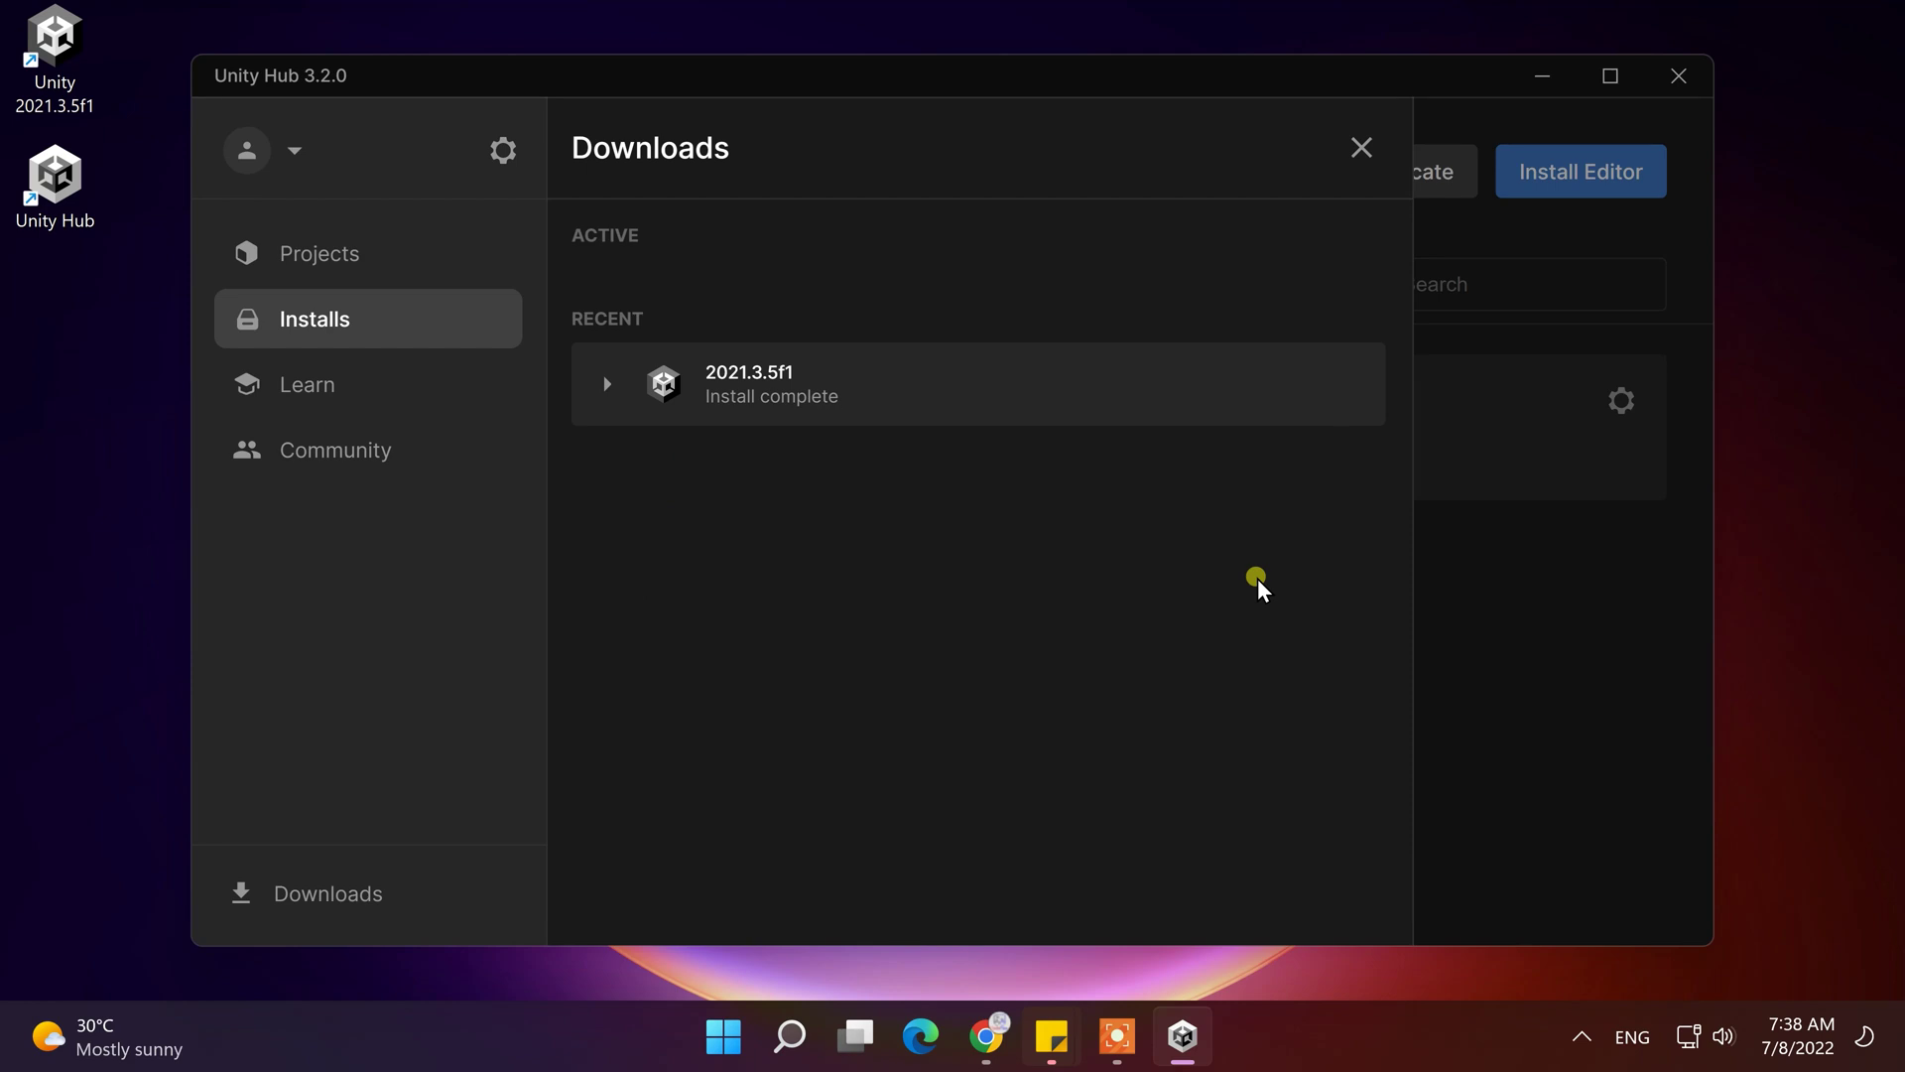
{"action": "left_click", "coordinate": [612, 380]}
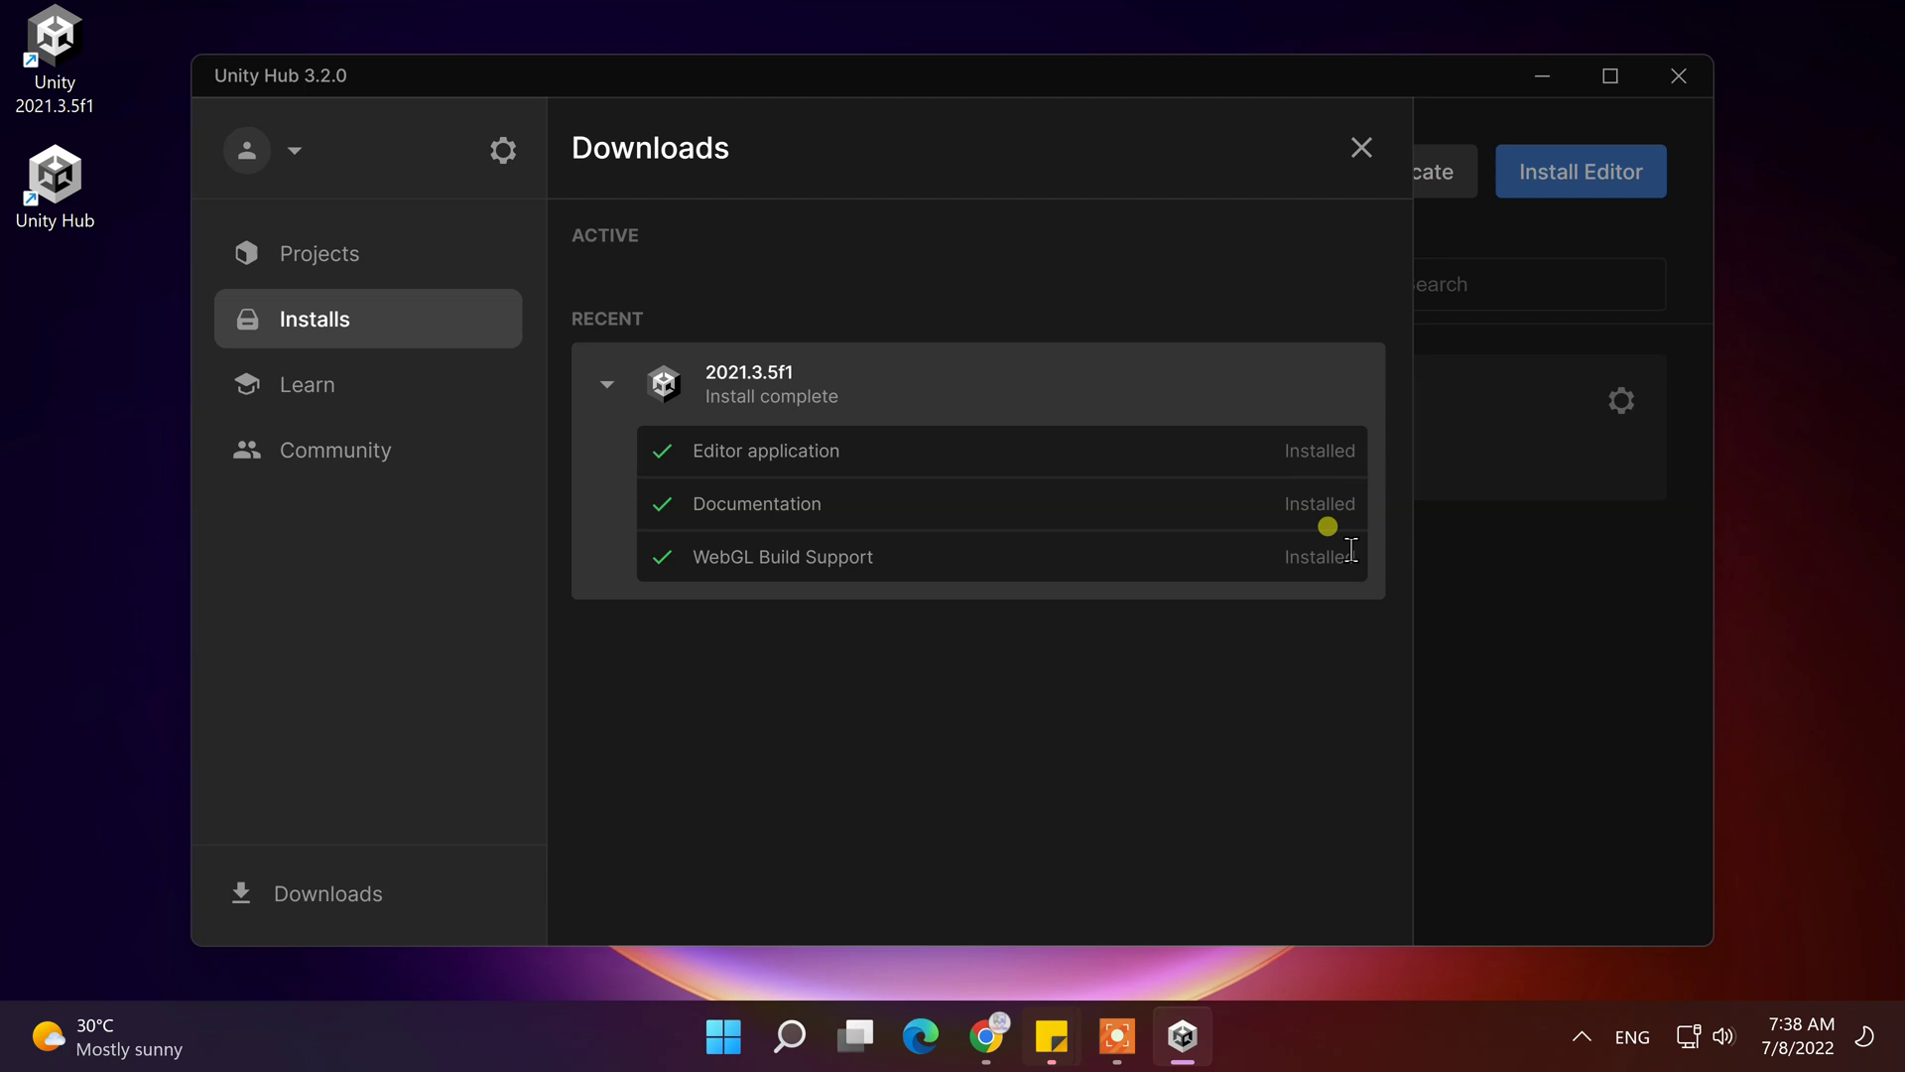
{"action": "left_click", "coordinate": [330, 319]}
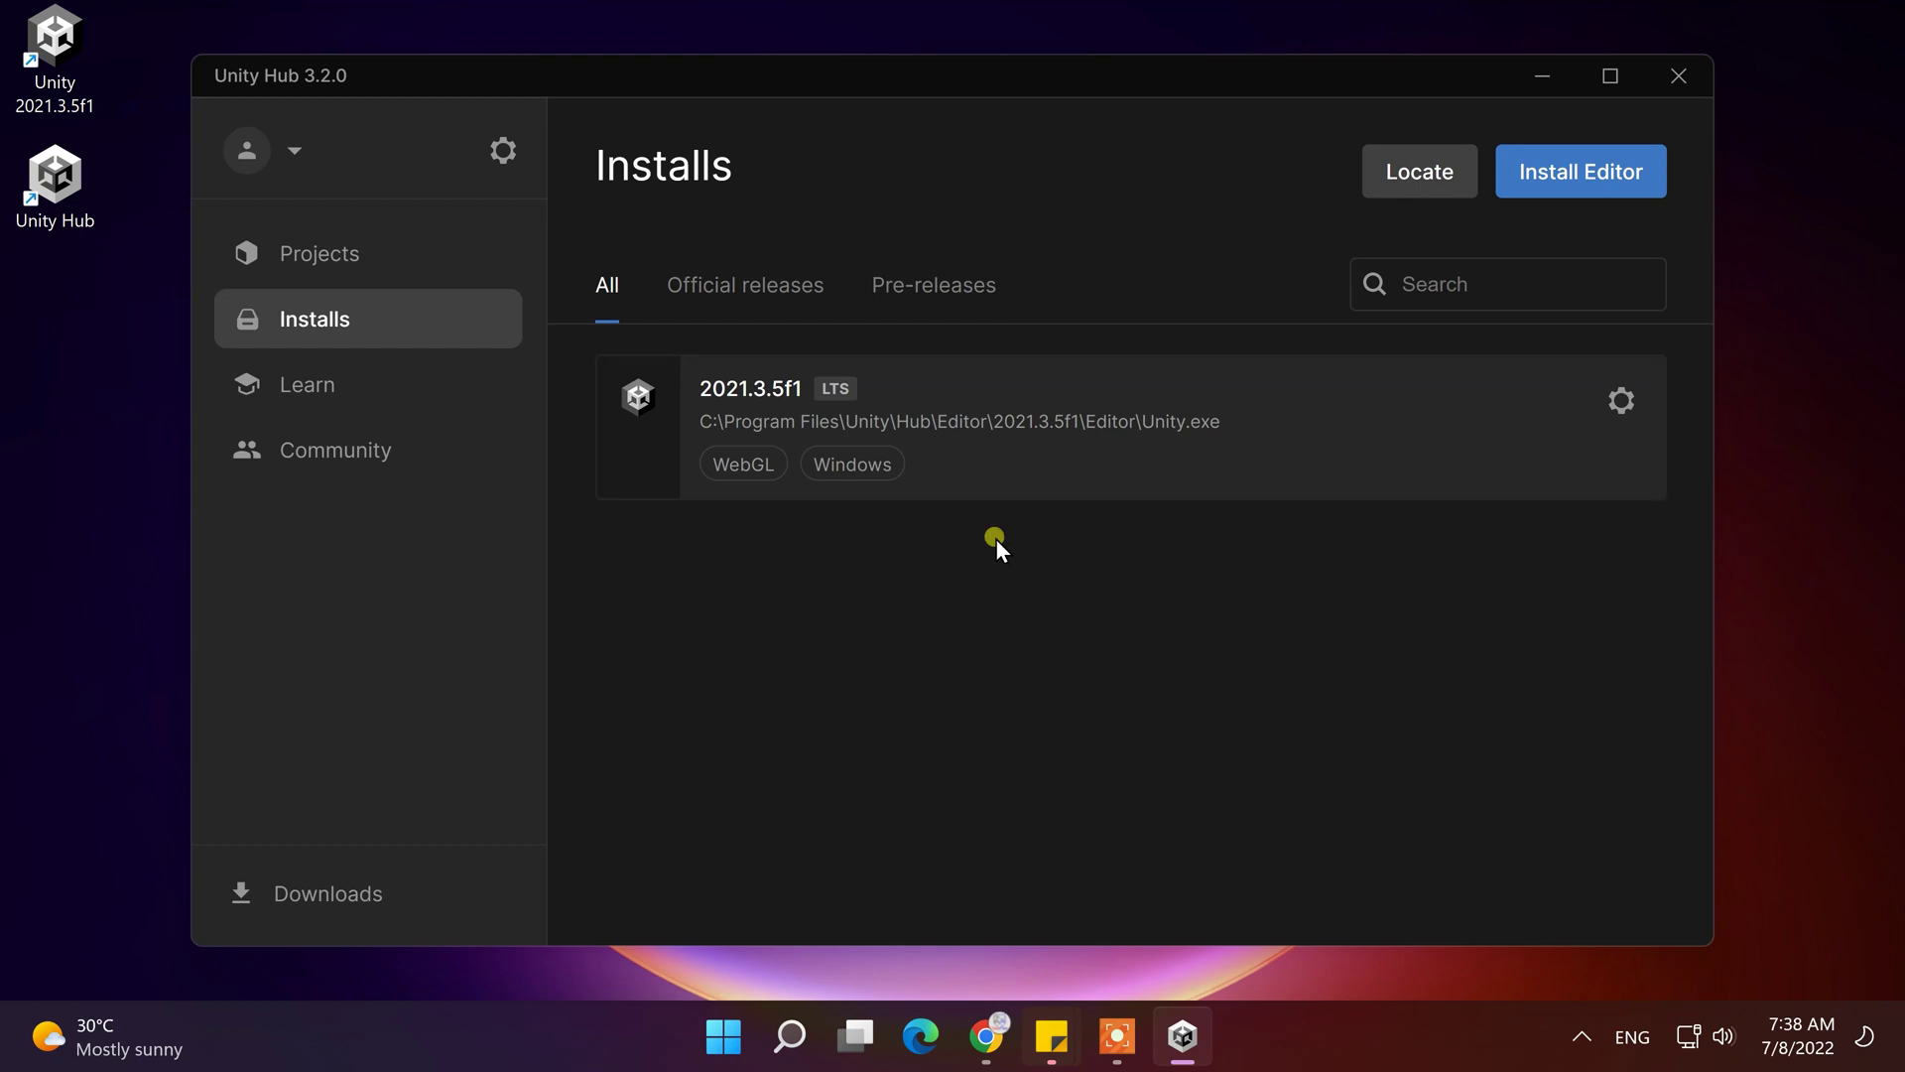
Step: Add Android Build Support with OpenJDK and SDK & NDK Tools plus iOS Build Support, excluding Visual Studio 2019
{"action": "left_click", "coordinate": [1621, 402]}
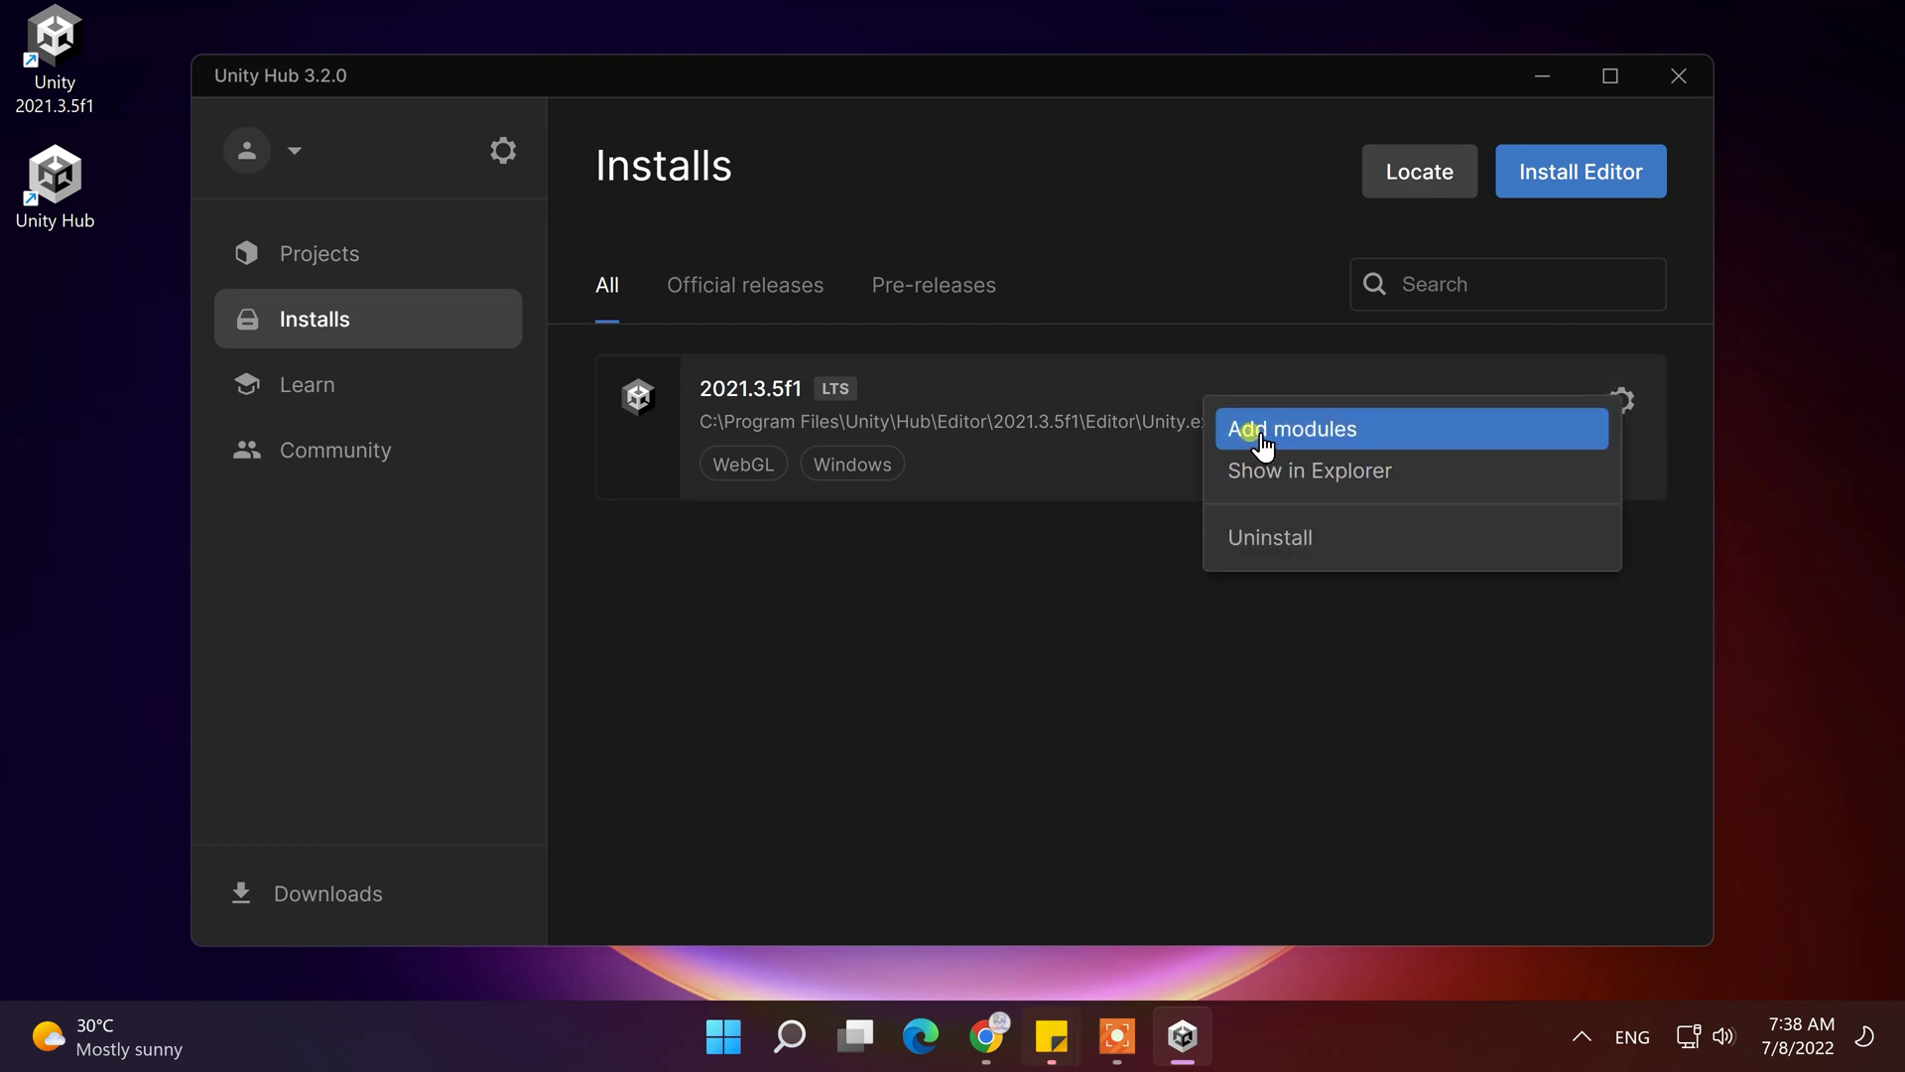
{"action": "left_click", "coordinate": [1298, 432]}
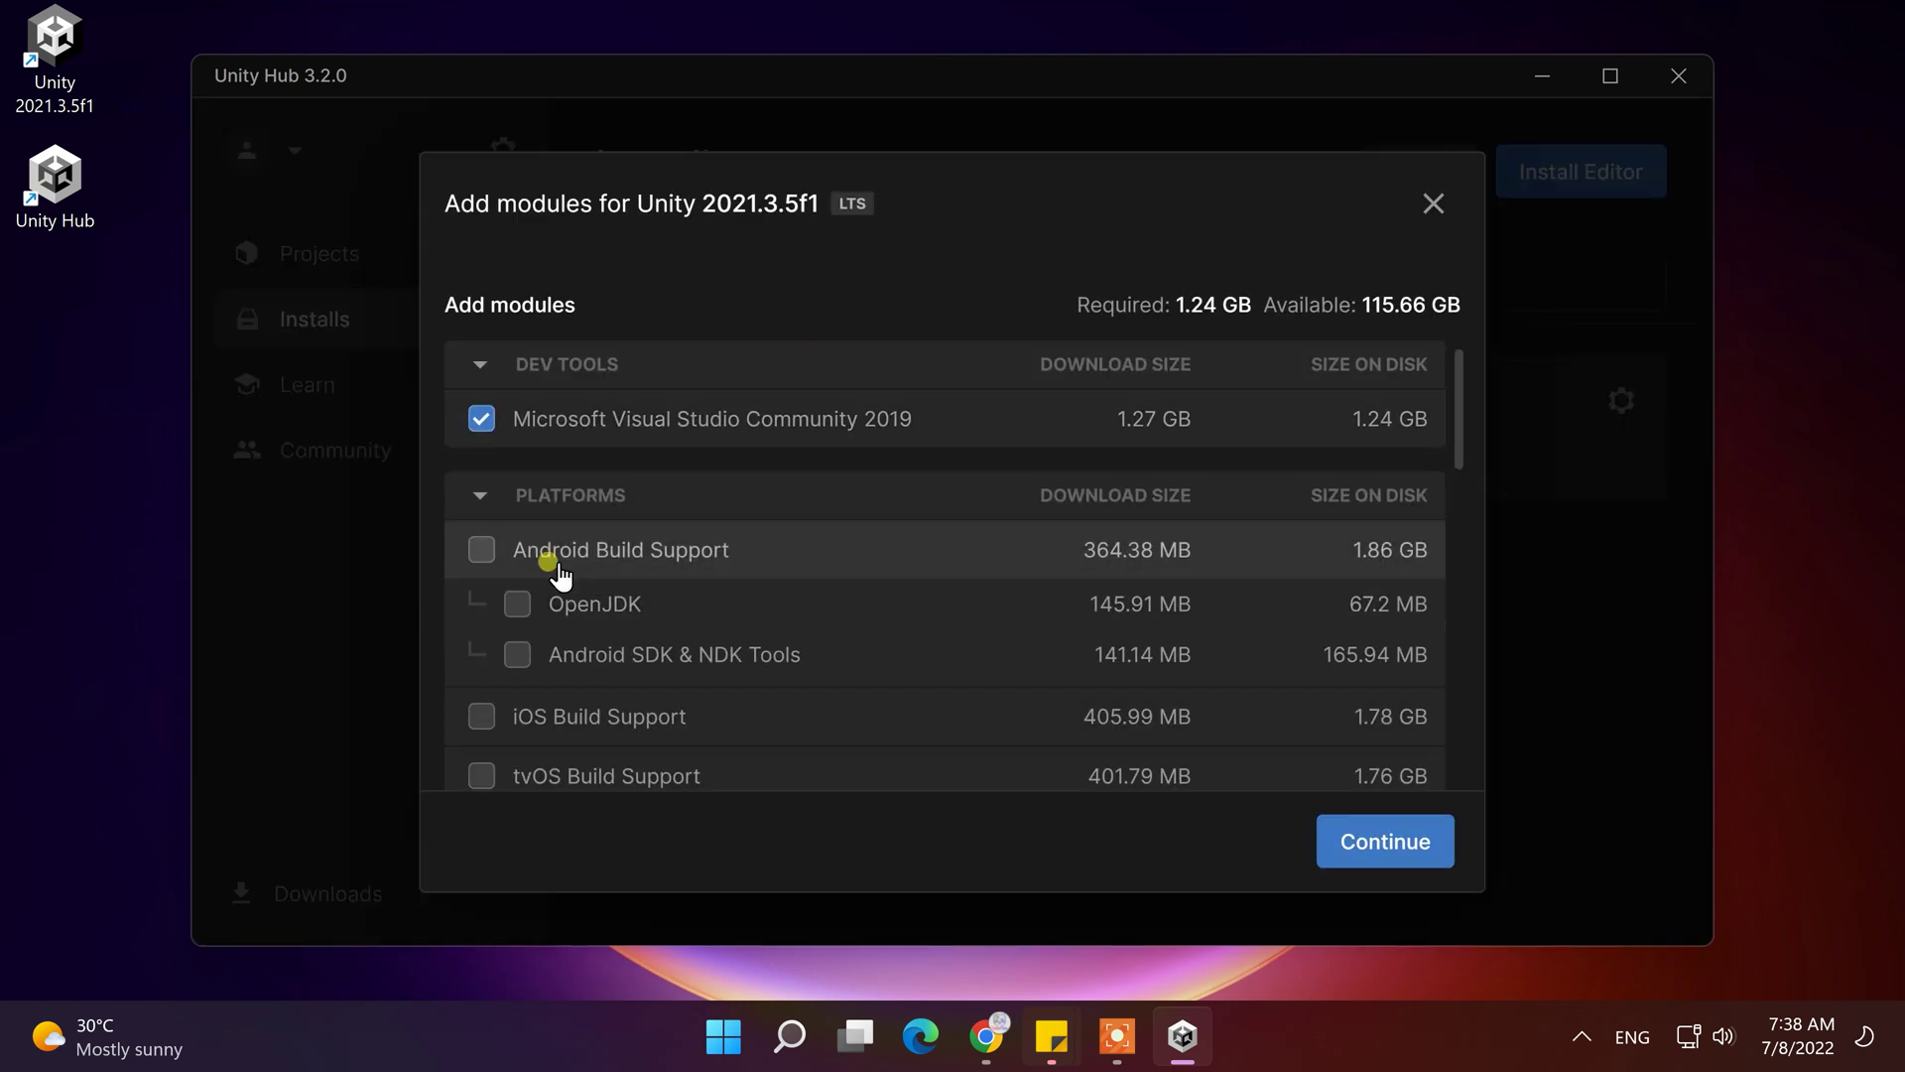
{"action": "left_click", "coordinate": [491, 551]}
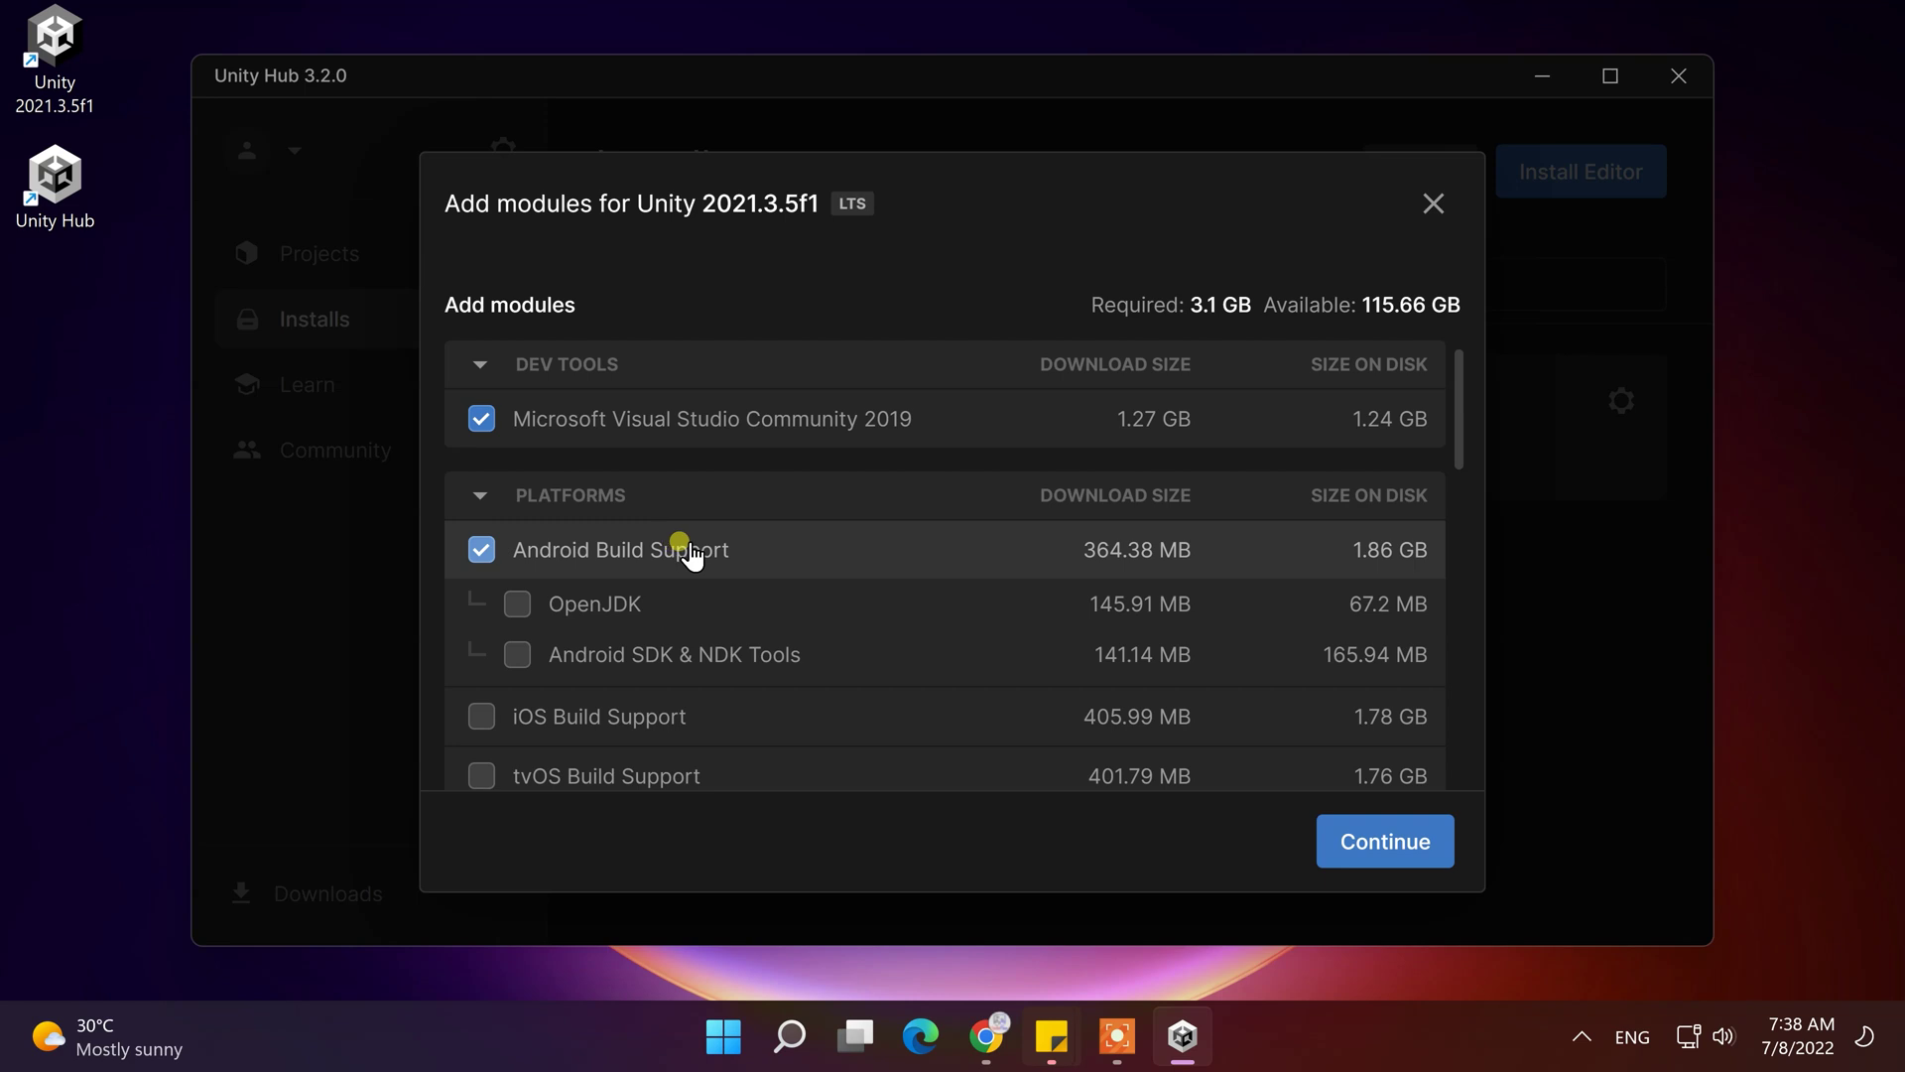
{"action": "left_click", "coordinate": [518, 652]}
{"action": "left_click", "coordinate": [517, 604]}
{"action": "scroll", "coordinate": [551, 584], "scroll_direction": "down", "scroll_amount": 1}
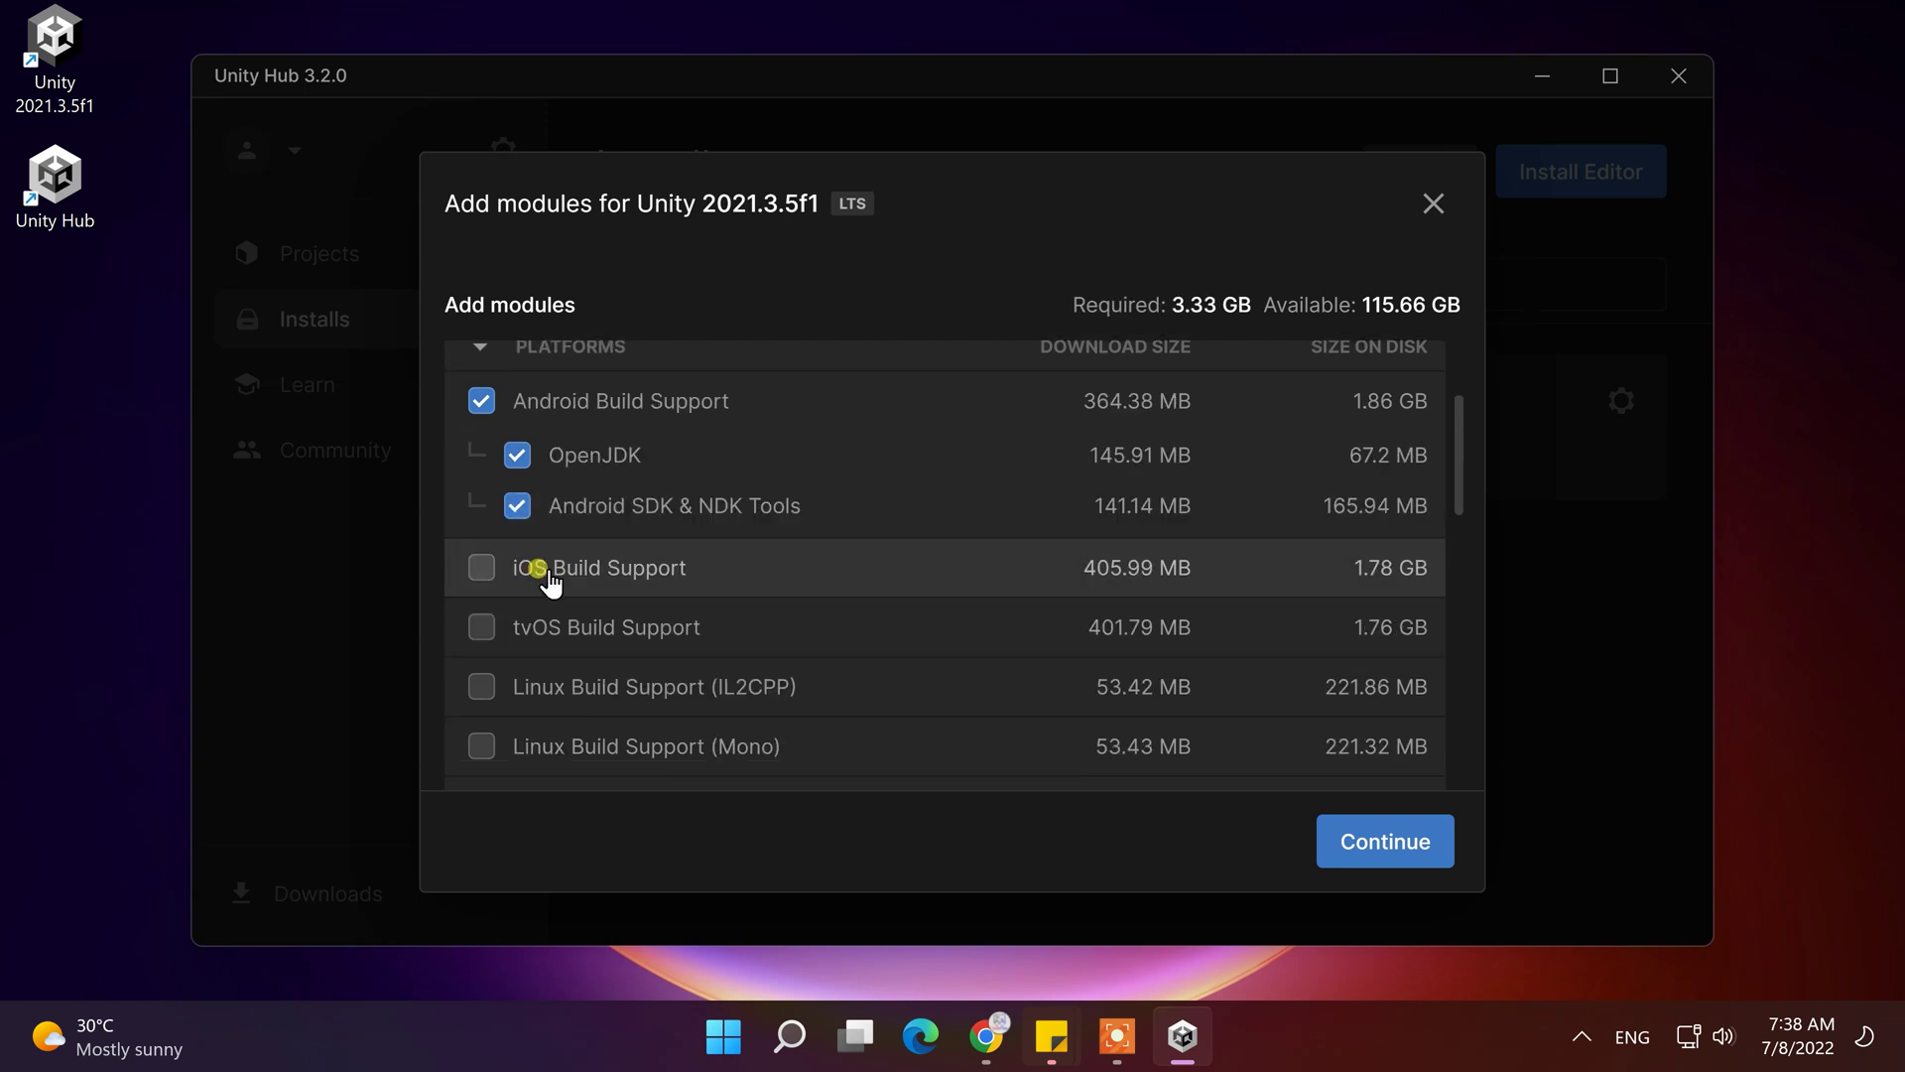
{"action": "left_click", "coordinate": [482, 566]}
{"action": "scroll", "coordinate": [873, 645], "scroll_direction": "up", "scroll_amount": 1}
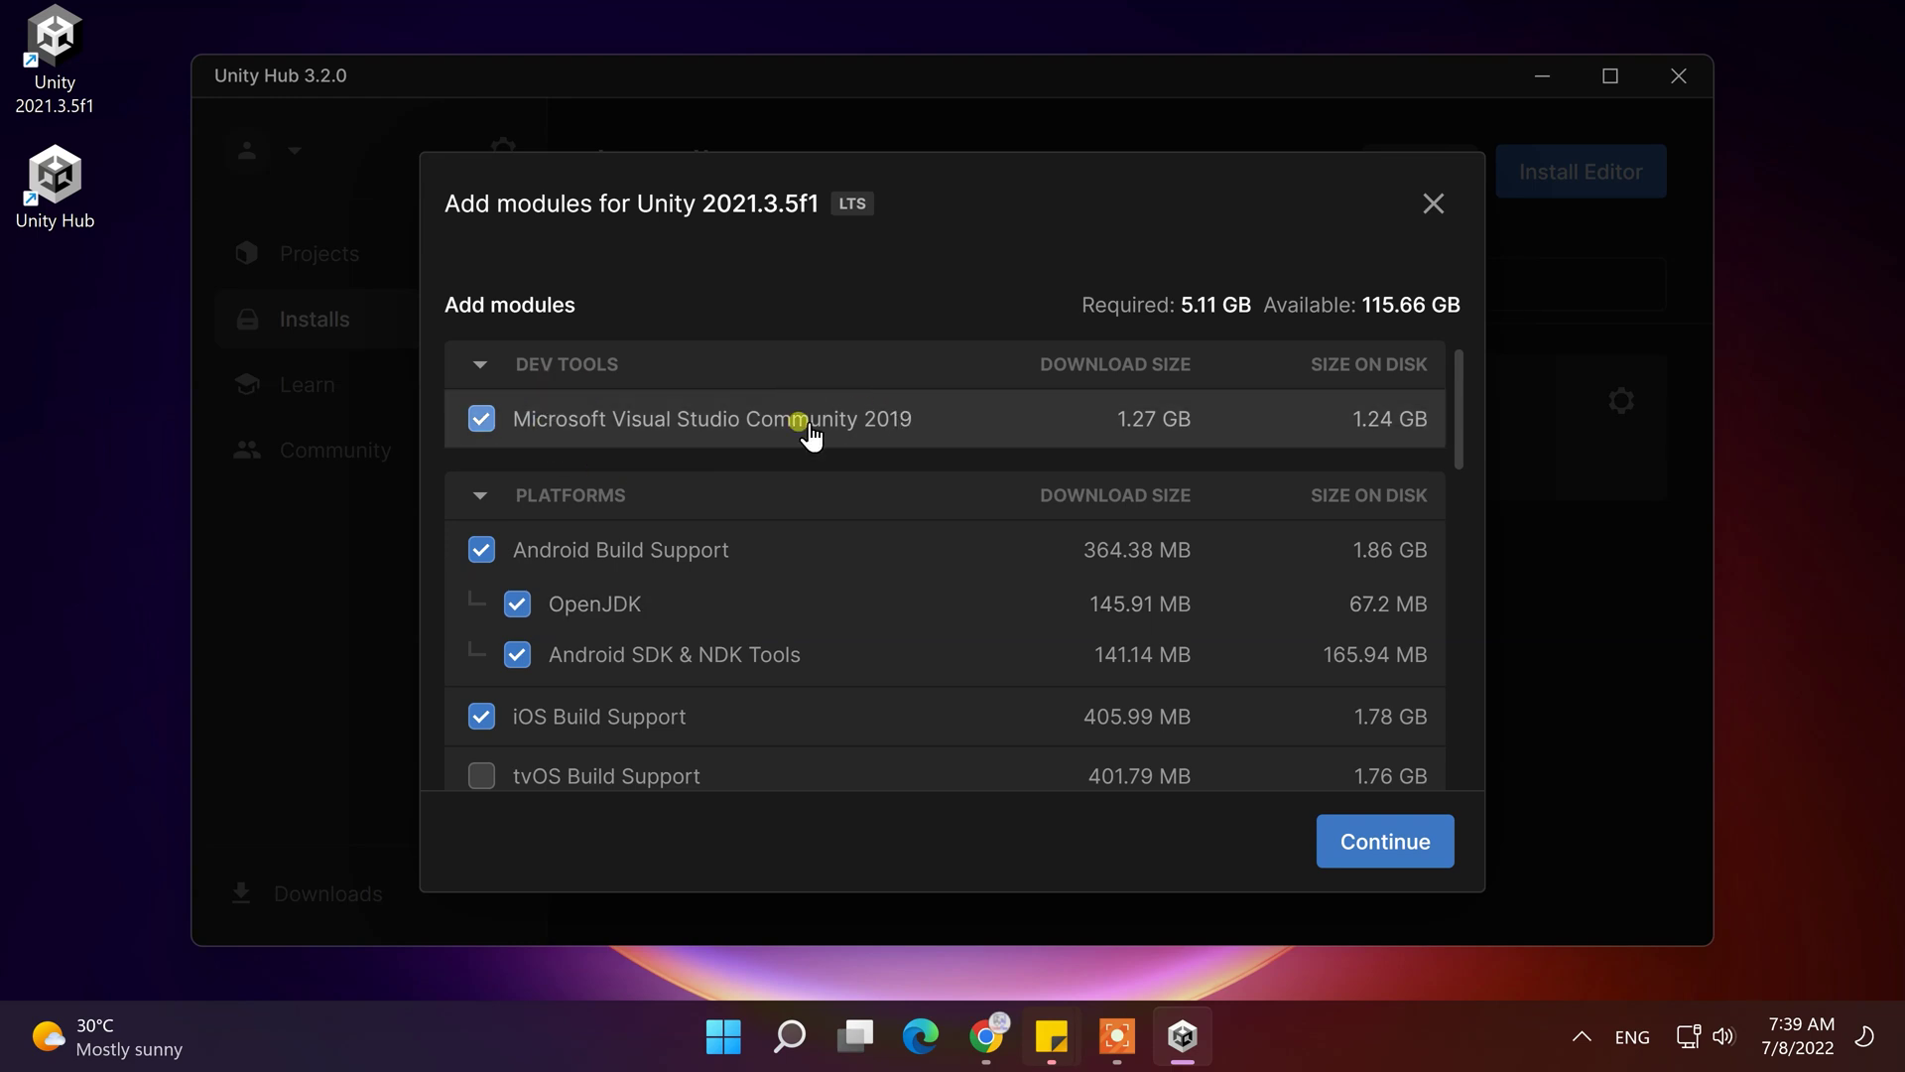
{"action": "left_click", "coordinate": [482, 419]}
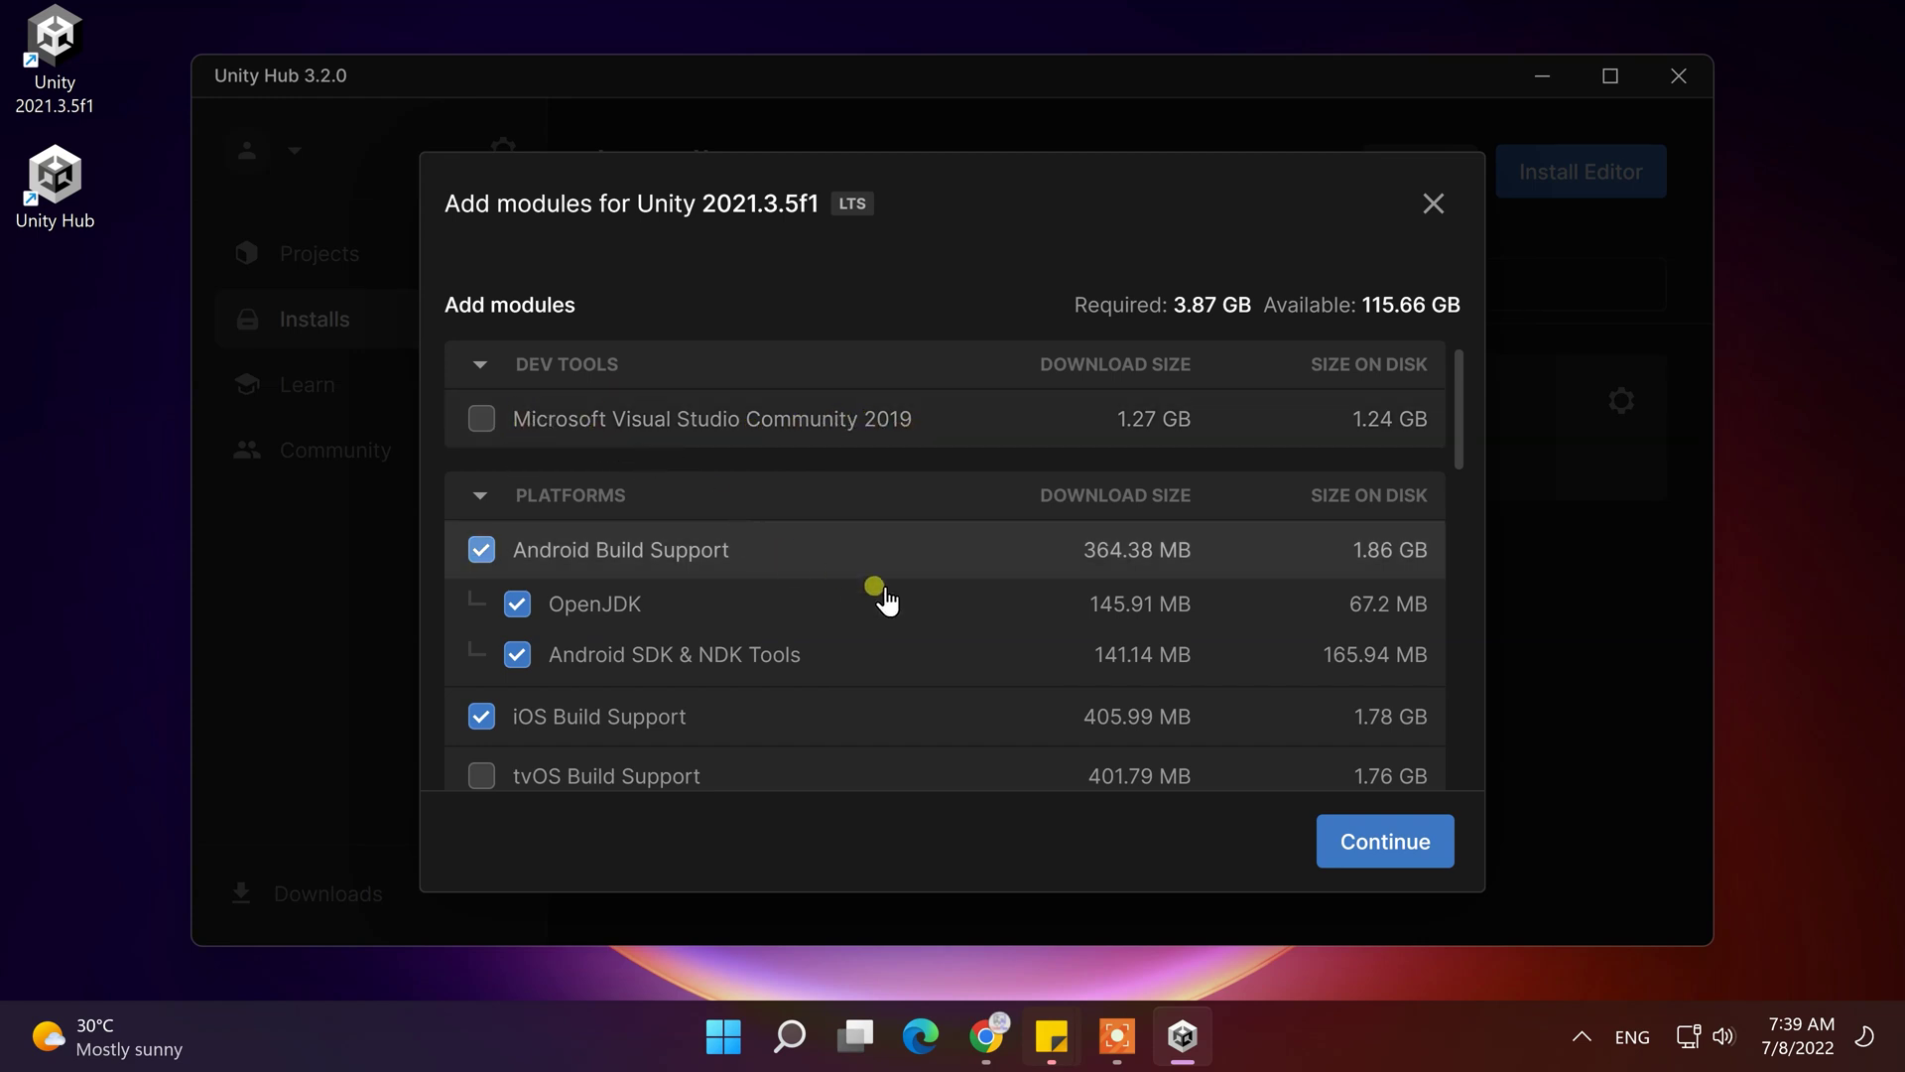
Step: Accept the Android SDK and NDK license terms and start installing the selected modules
{"action": "left_click", "coordinate": [1357, 842]}
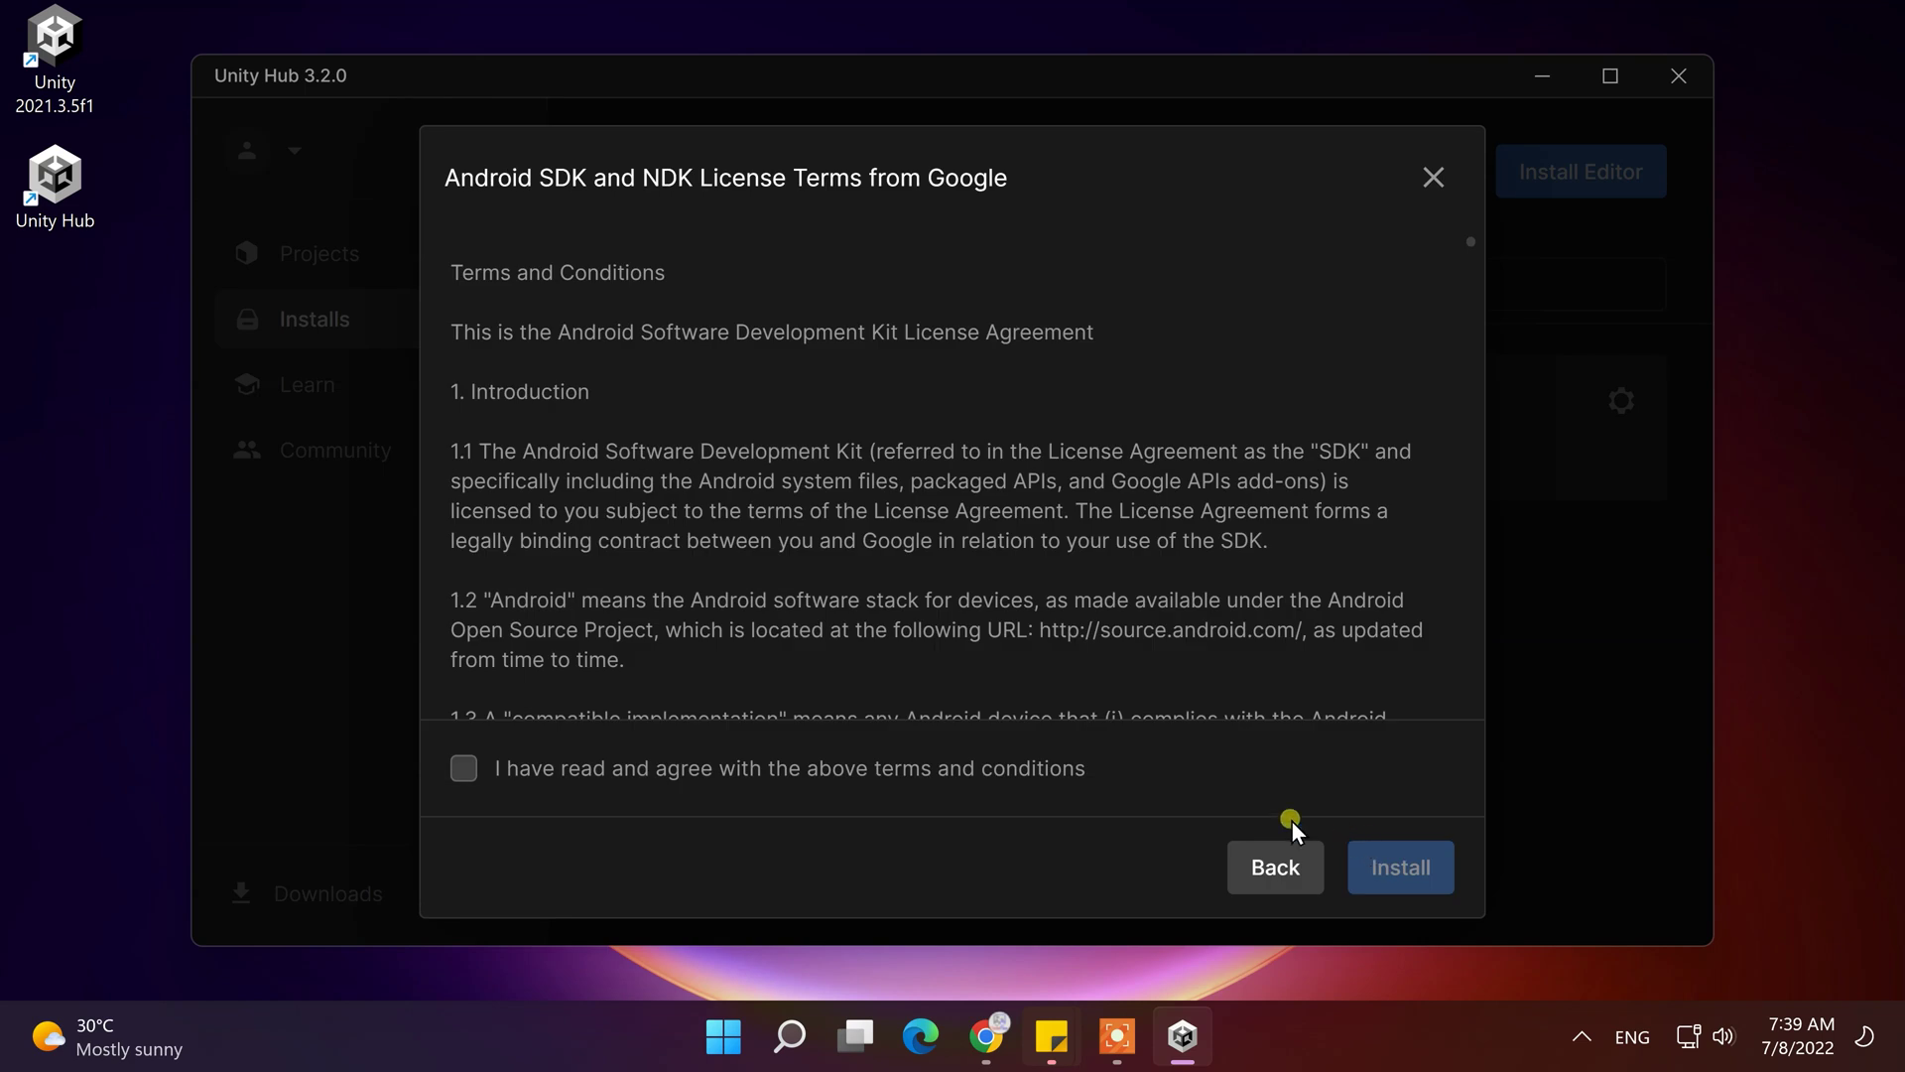
{"action": "left_click", "coordinate": [537, 776]}
{"action": "left_click", "coordinate": [1374, 866]}
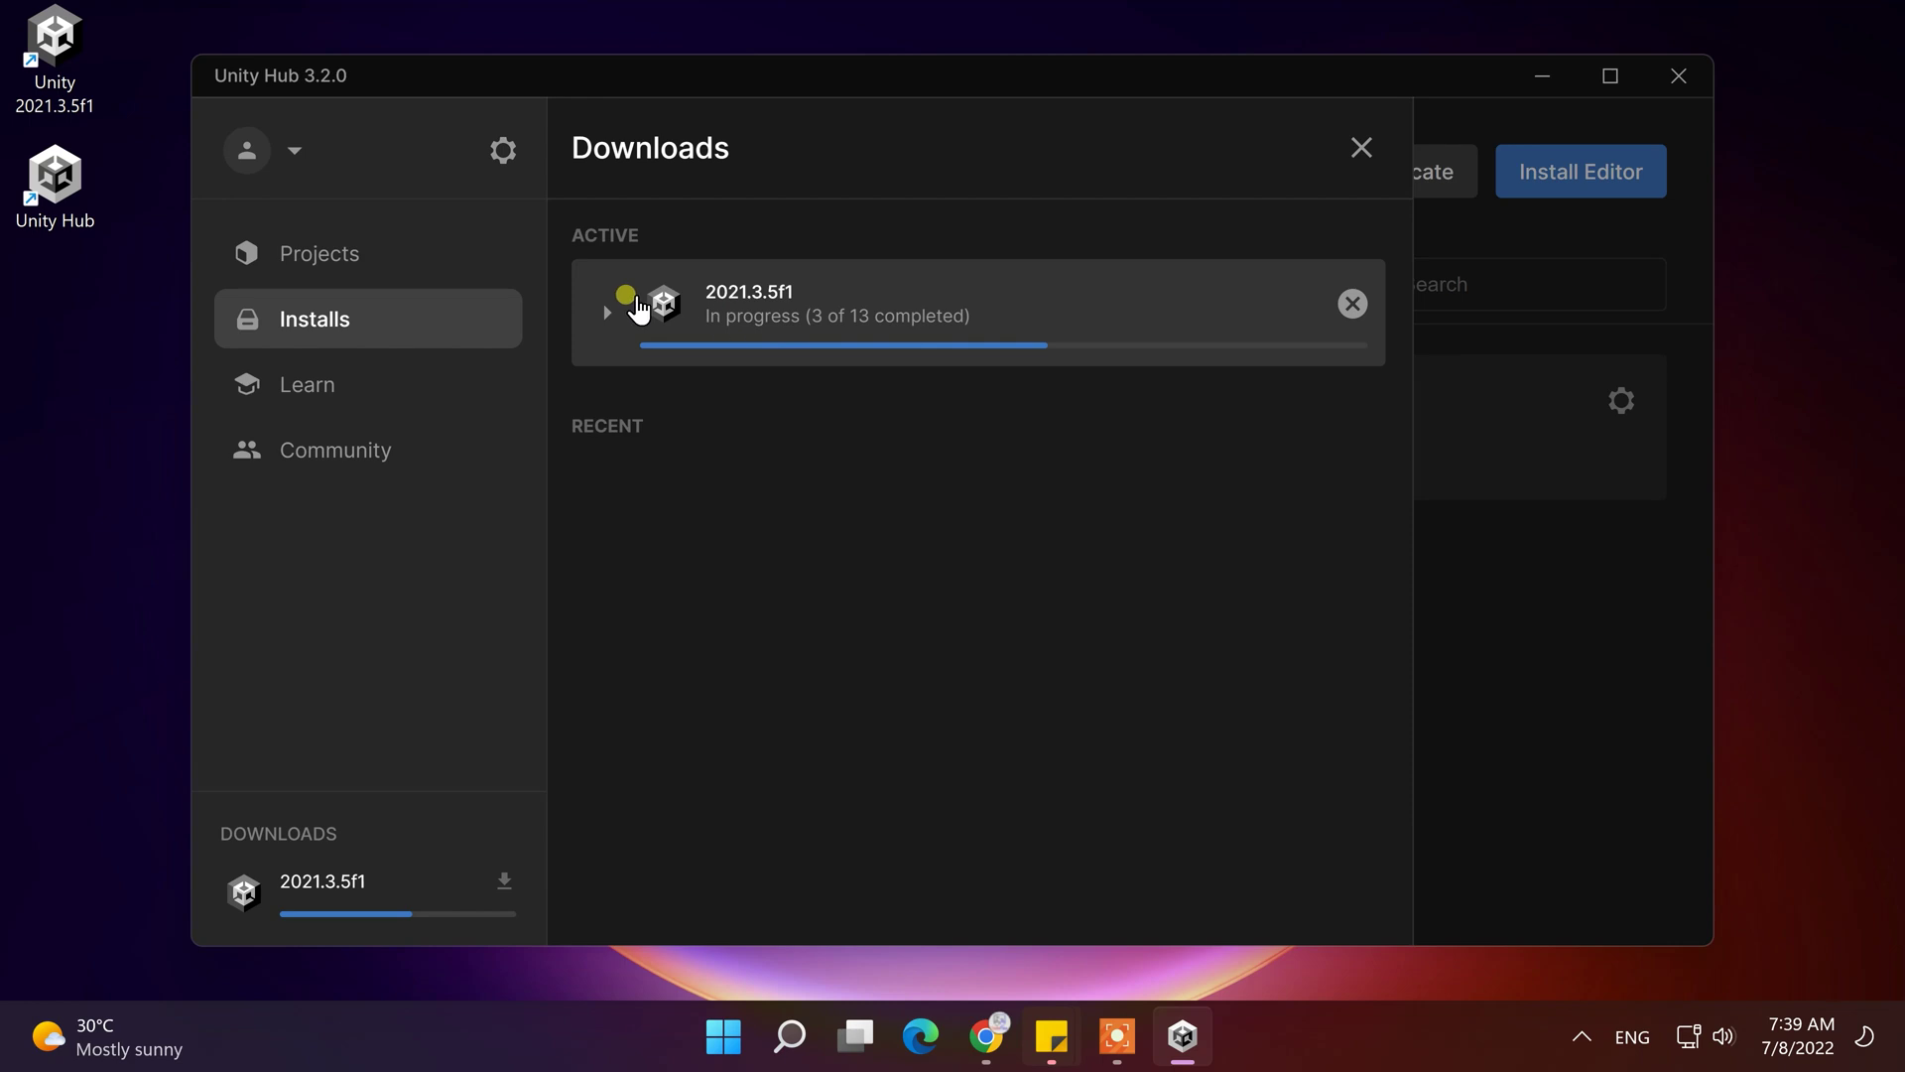
Step: Expand the 2021.3.5f1 download entry and check all 13 components are installed
{"action": "left_click", "coordinate": [638, 311]}
{"action": "scroll", "coordinate": [808, 714], "scroll_direction": "down", "scroll_amount": 1}
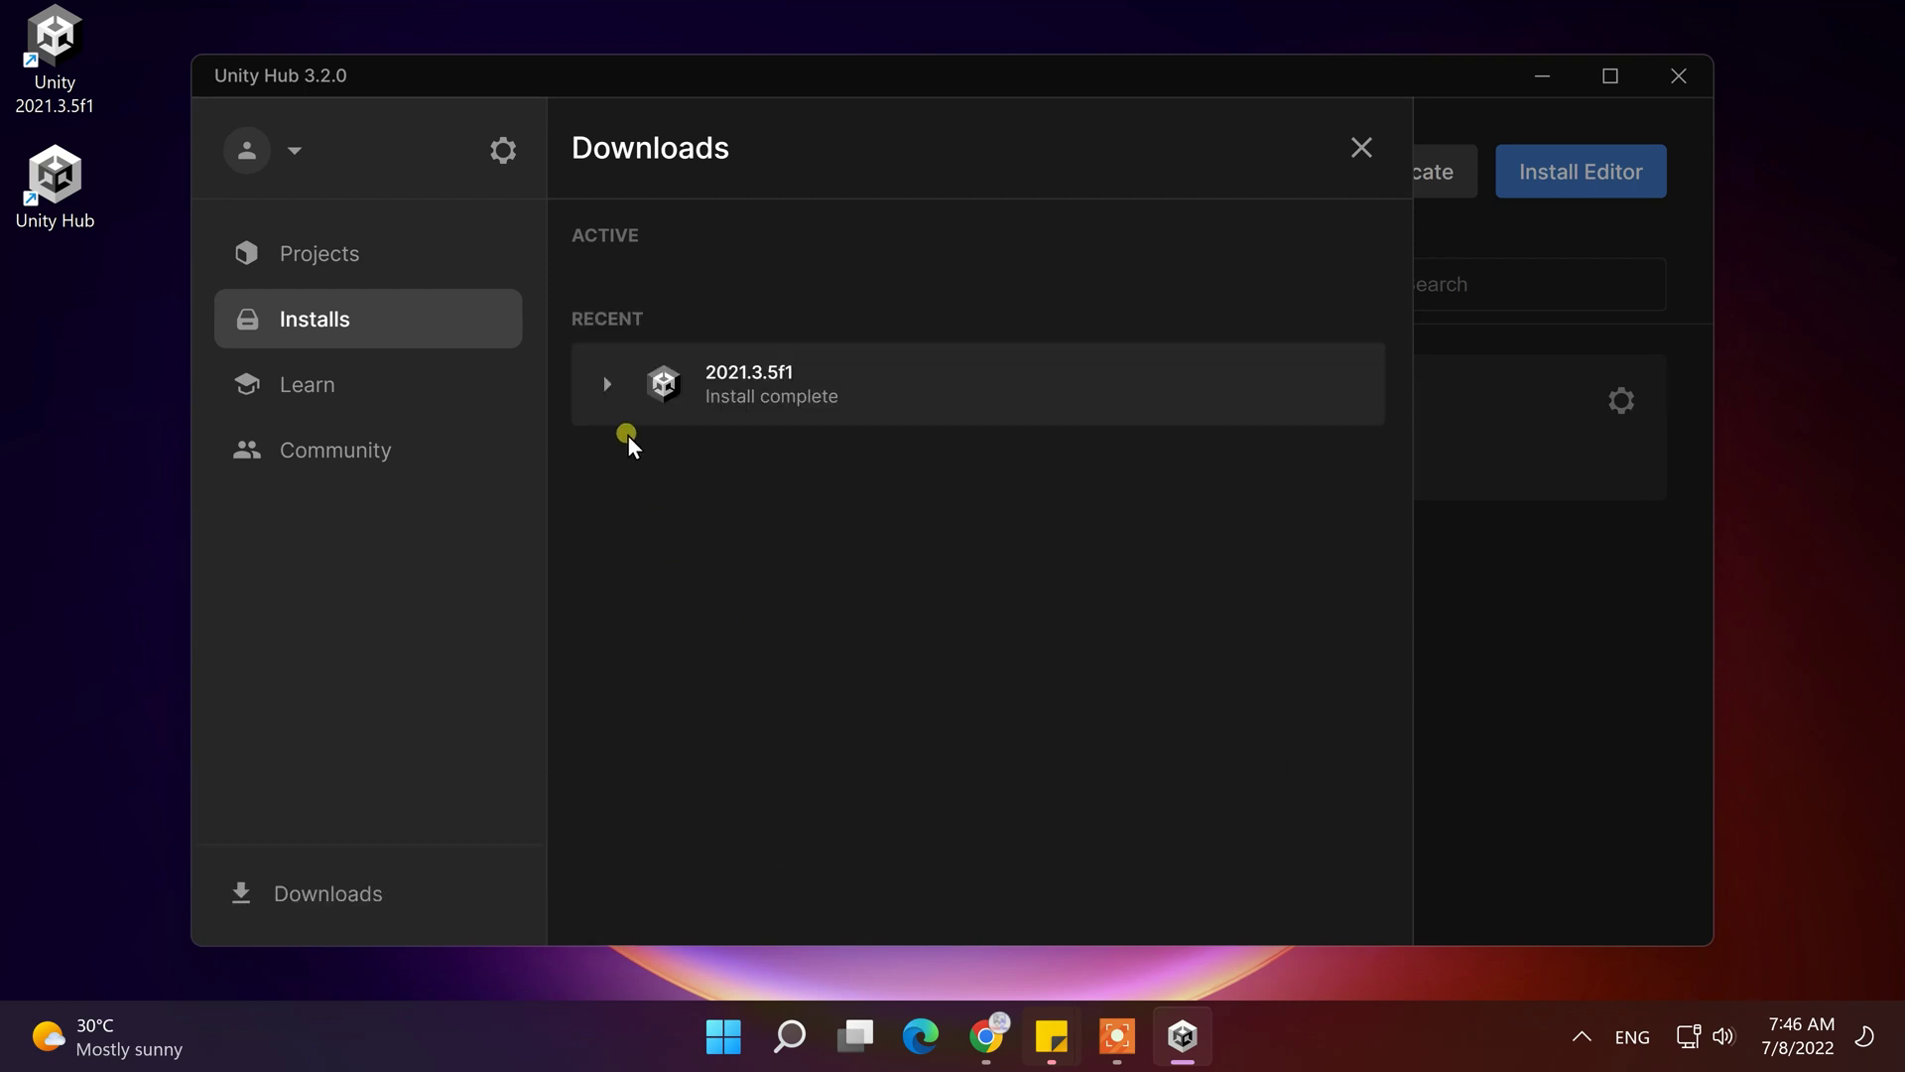
{"action": "left_click", "coordinate": [609, 395]}
{"action": "scroll", "coordinate": [680, 454], "scroll_direction": "down", "scroll_amount": 2}
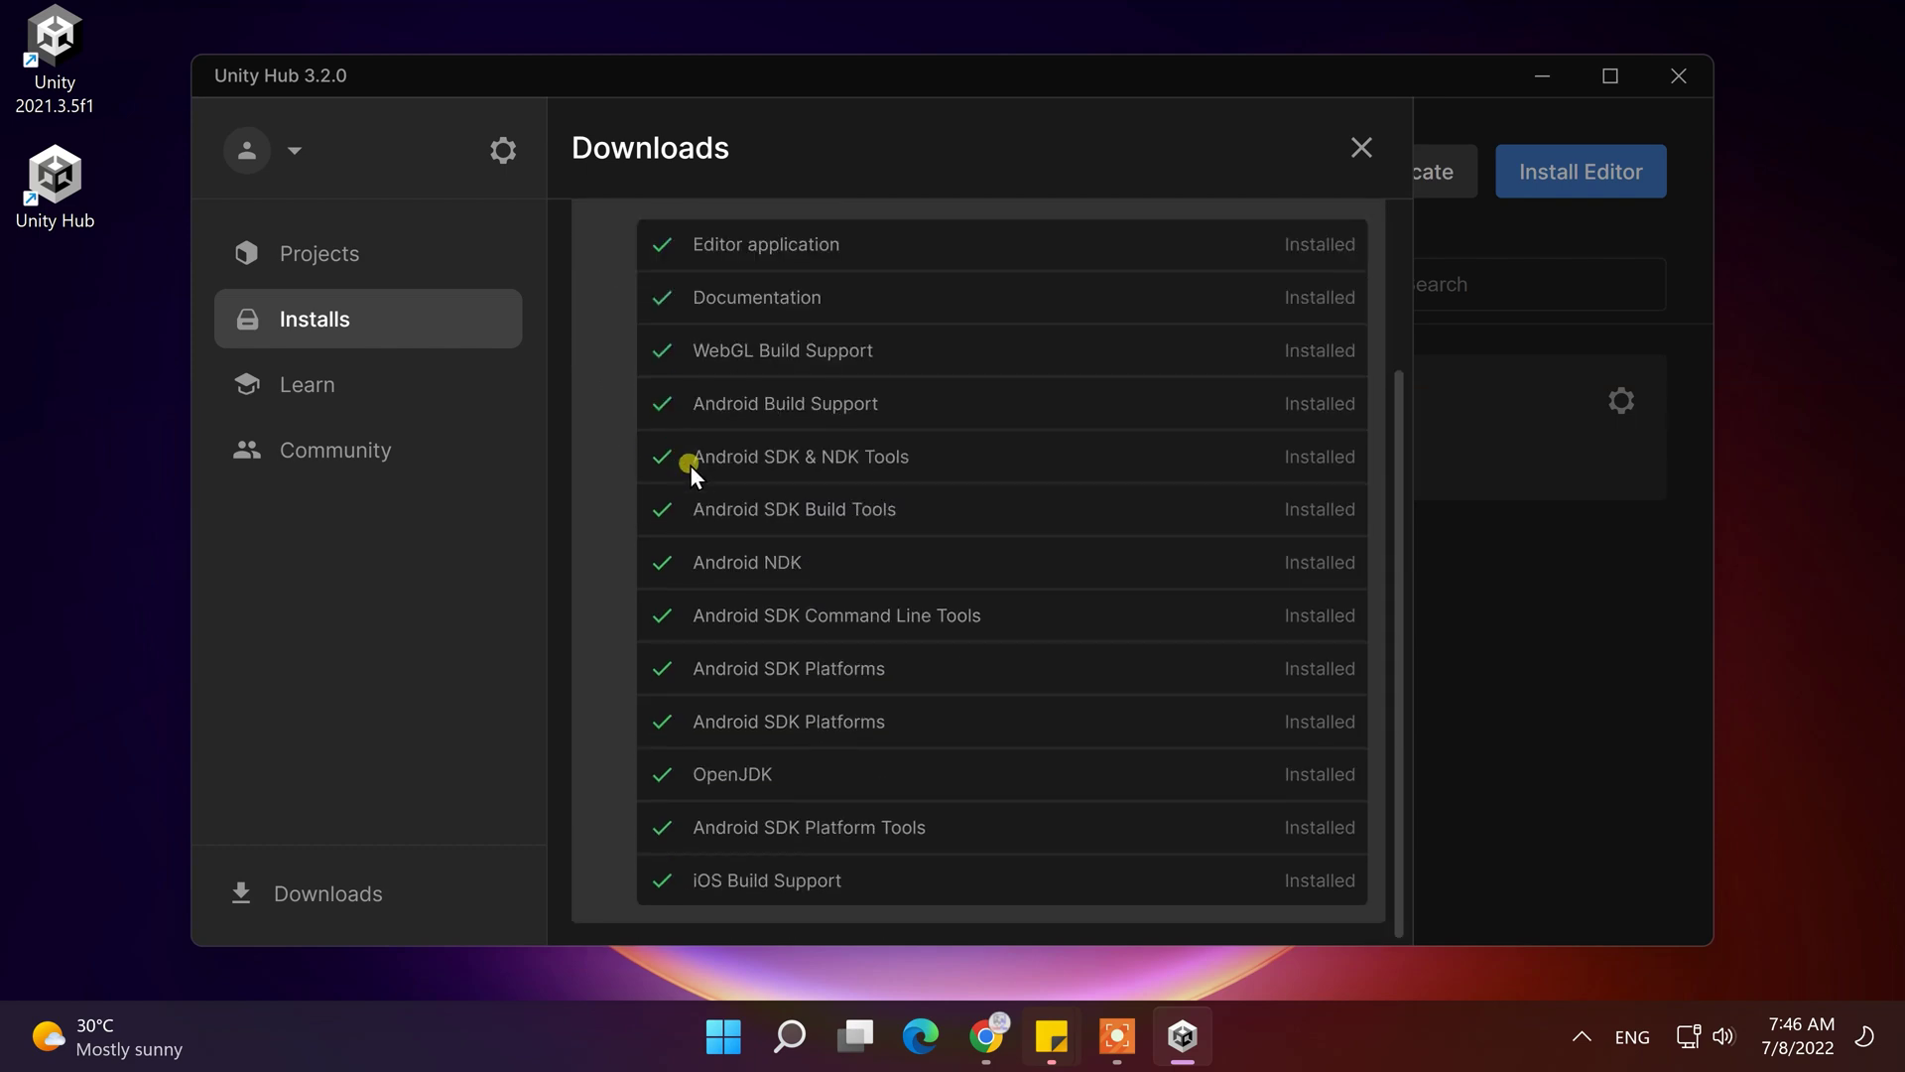
{"action": "scroll", "coordinate": [694, 481], "scroll_direction": "up", "scroll_amount": 3}
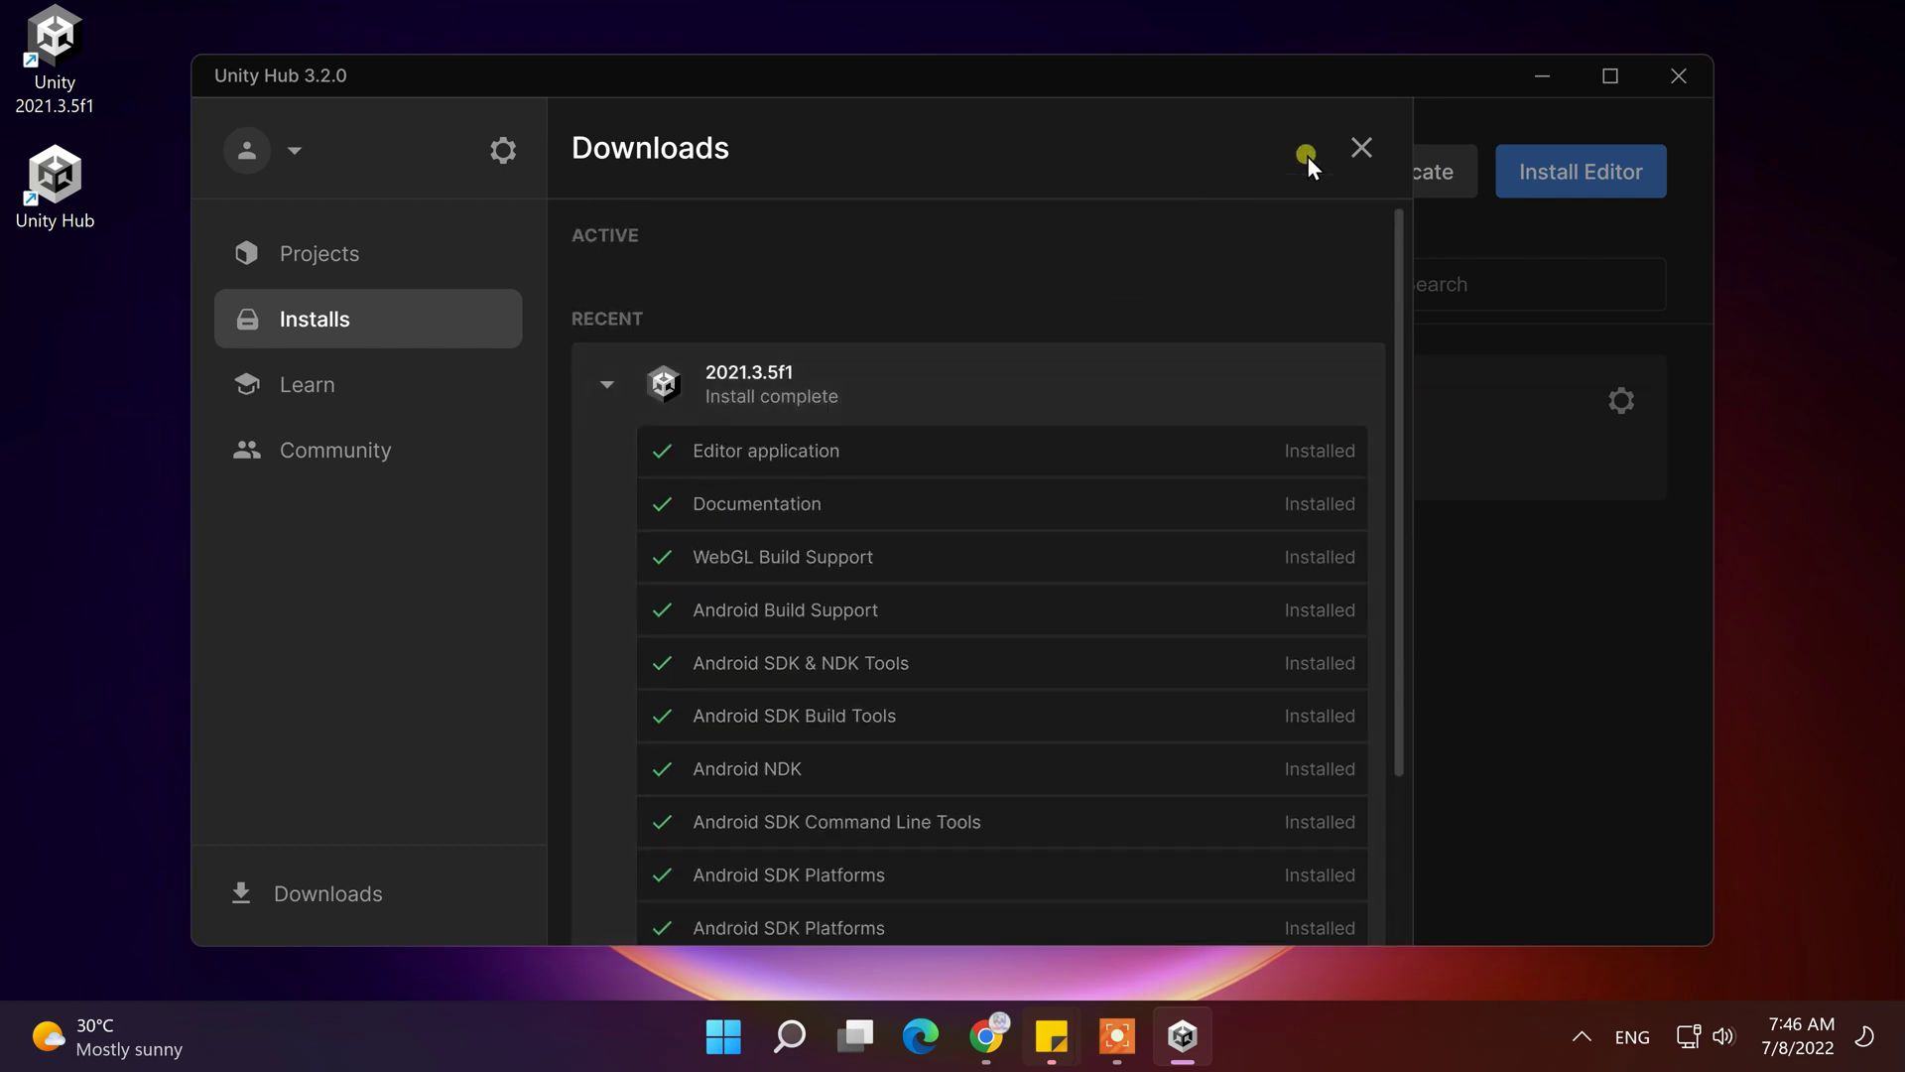